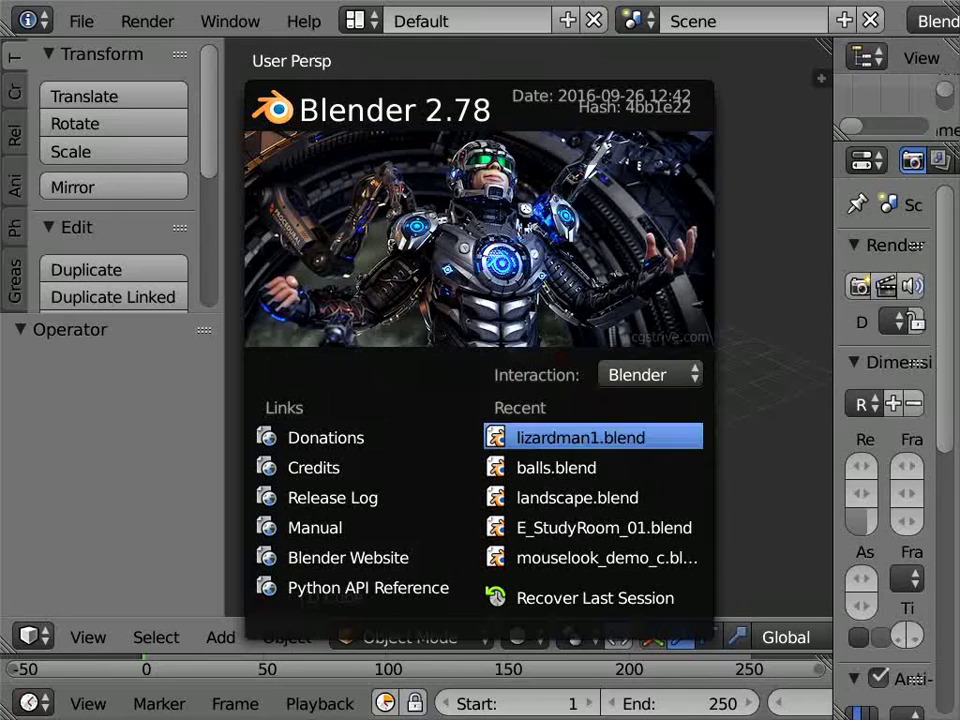
Open lizardman1.blend from the recent files and check the side and back reference drawings.
left_click(580, 437)
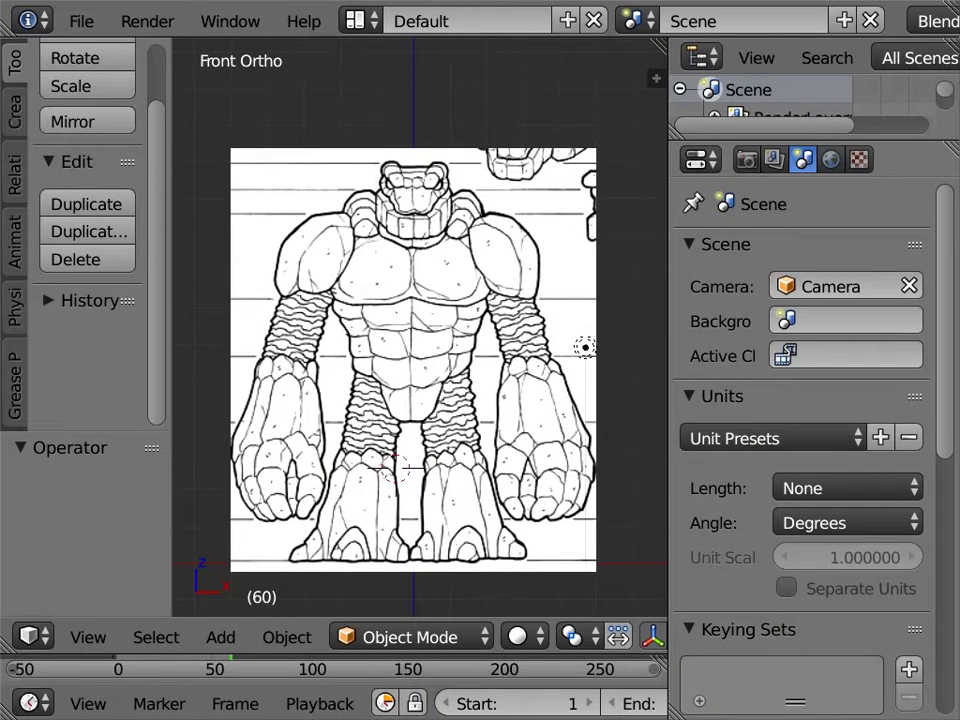
key("KP_3")
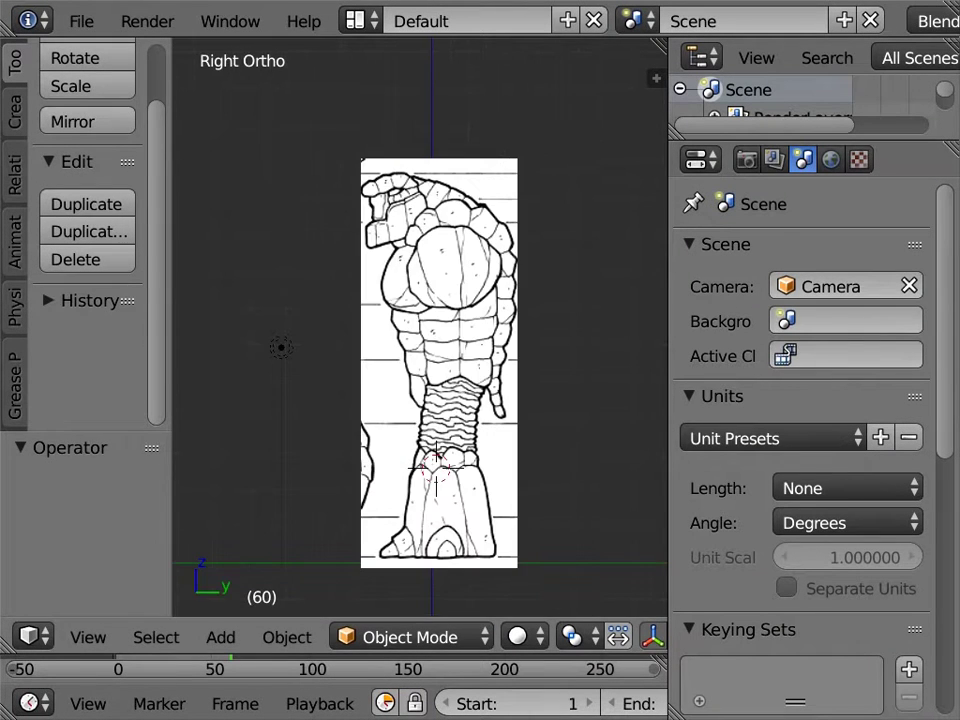
key("ctrl+KP_1")
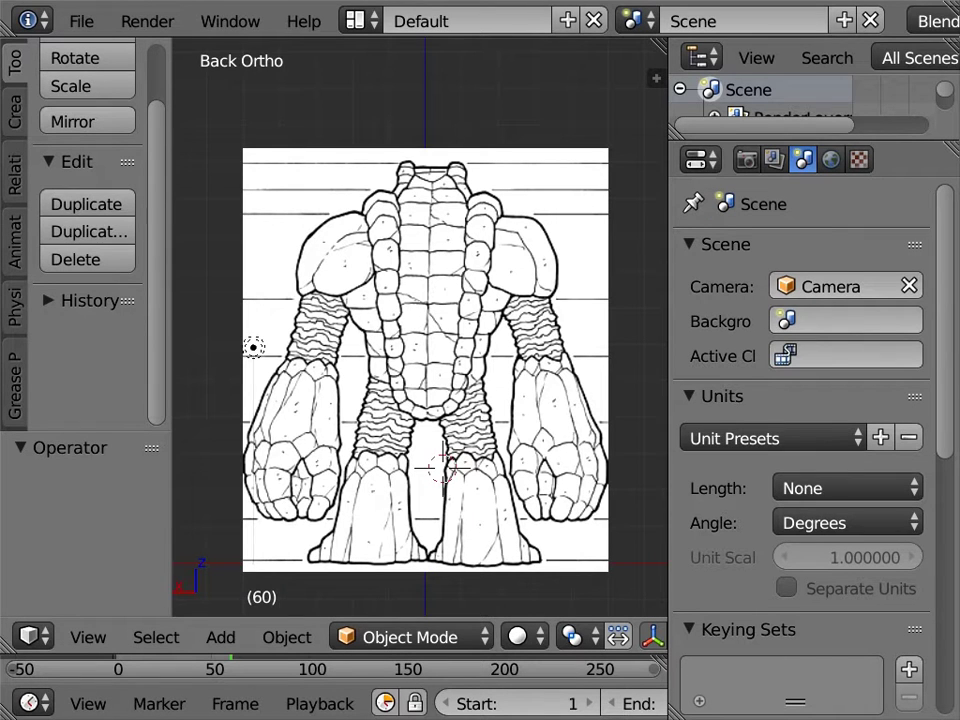
Unhide the golem mesh and armature and orbit to a three-quarter view.
key("alt+h")
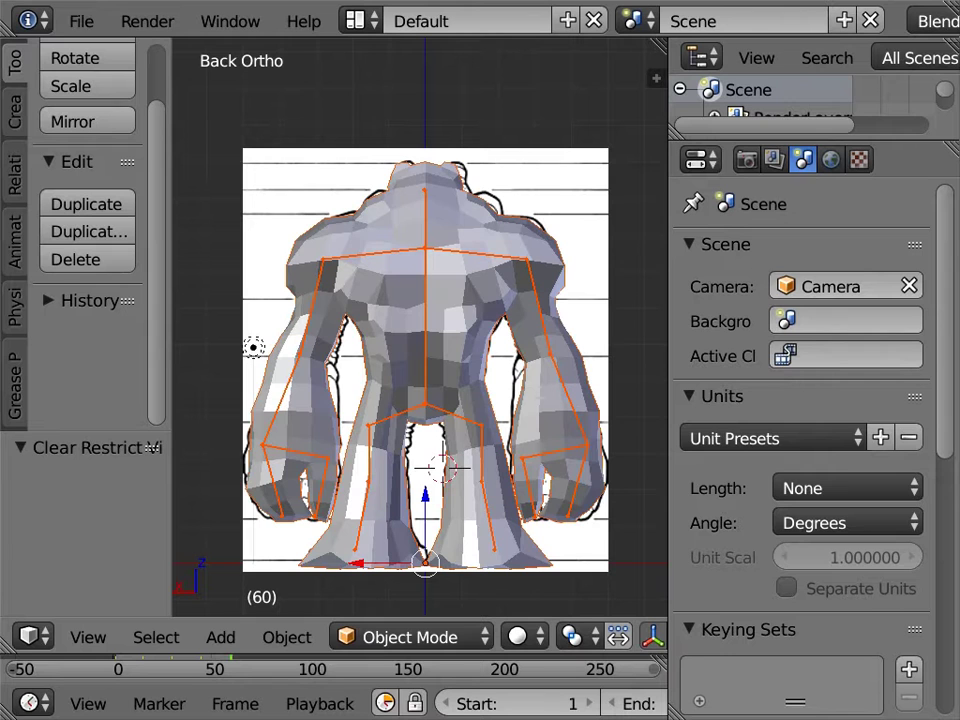
key("KP_8")
key("KP_6")
key("KP_6")
key("KP_6")
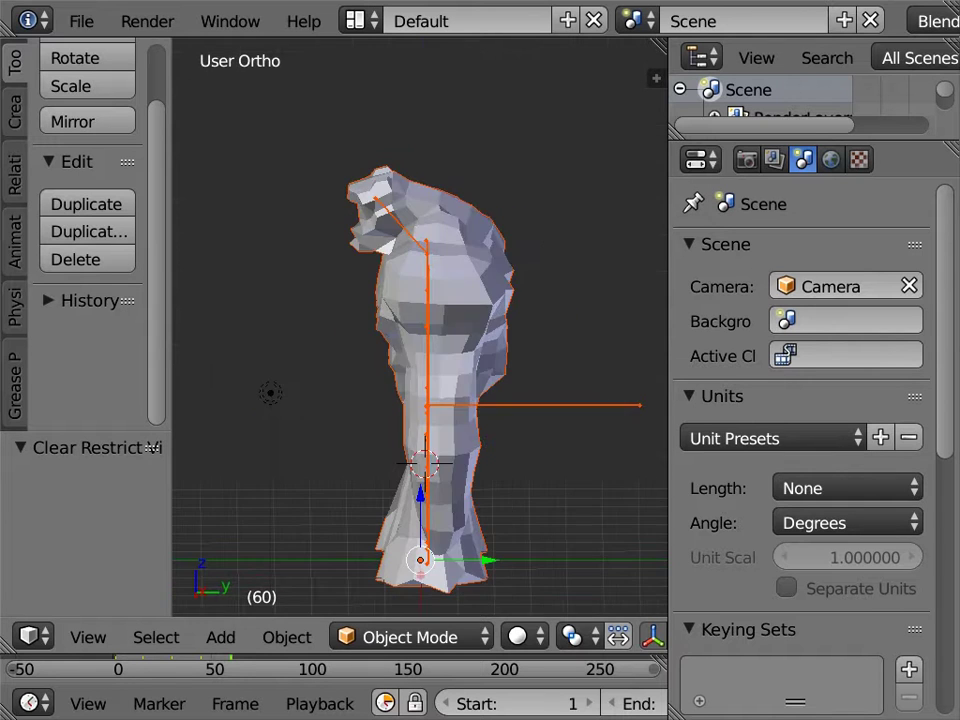
key("KP_4")
key("KP_4")
key("KP_4")
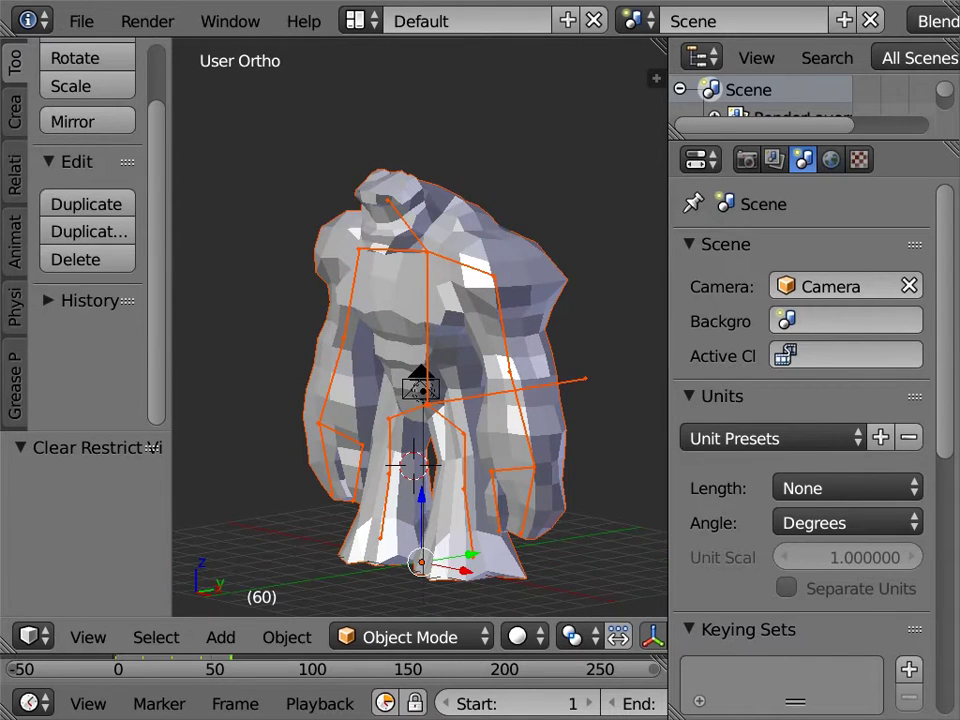
Select the highpoly golem mesh and inspect its wireframe in Edit Mode.
right_click(540, 330)
key("Tab")
key("KP_1")
scroll(420, 330, "up", 5)
key("z")
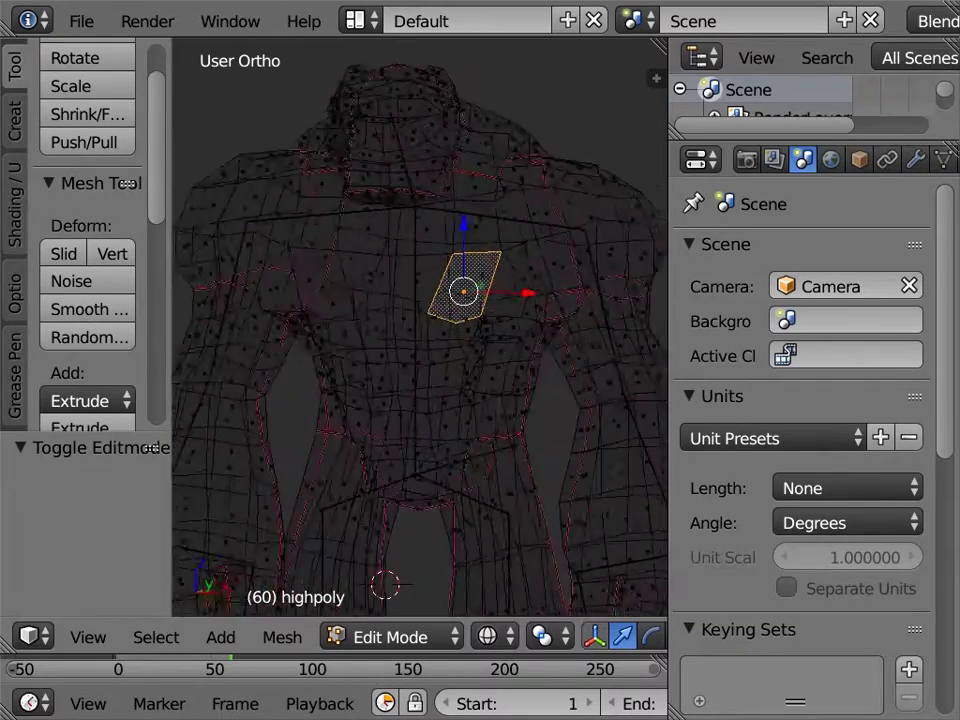
key("KP_6")
key("KP_6")
key("KP_6")
key("Tab")
key("KP_4")
key("KP_4")
key("KP_4")
key("z")
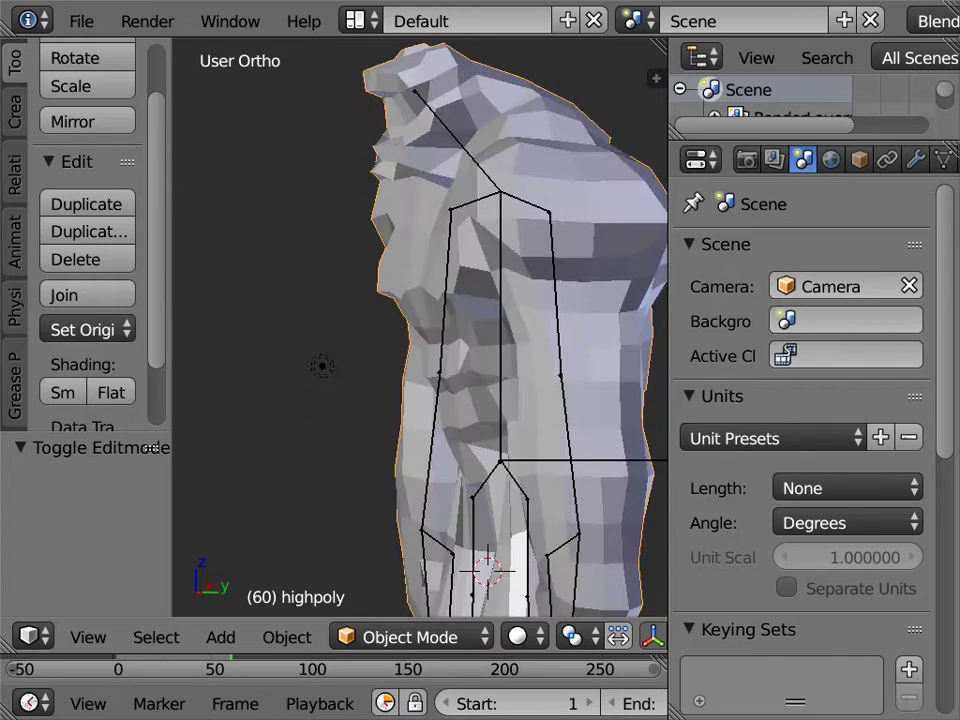
scroll(420, 330, "up", 2)
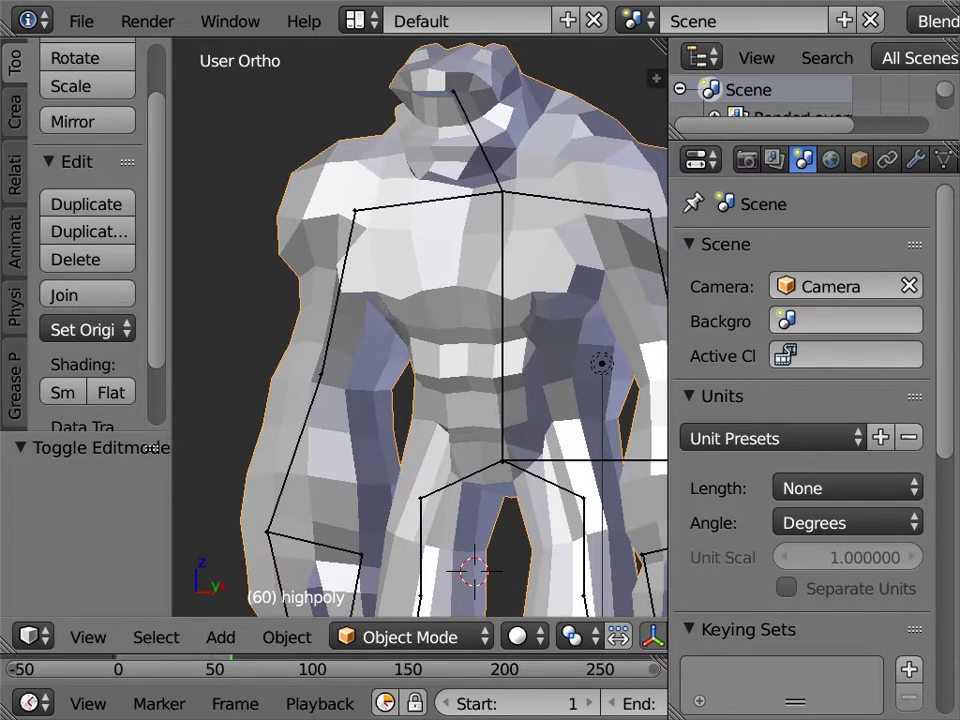
Apply Smooth shading to the highpoly golem mesh.
left_click_drag(172, 300, 217, 300)
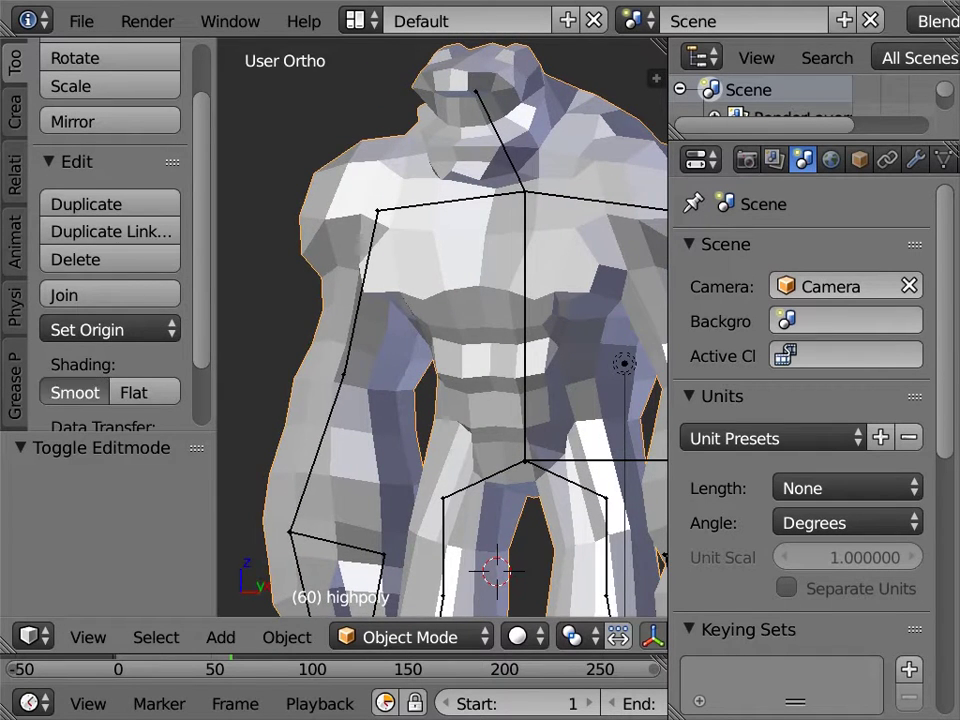
left_click(75, 392)
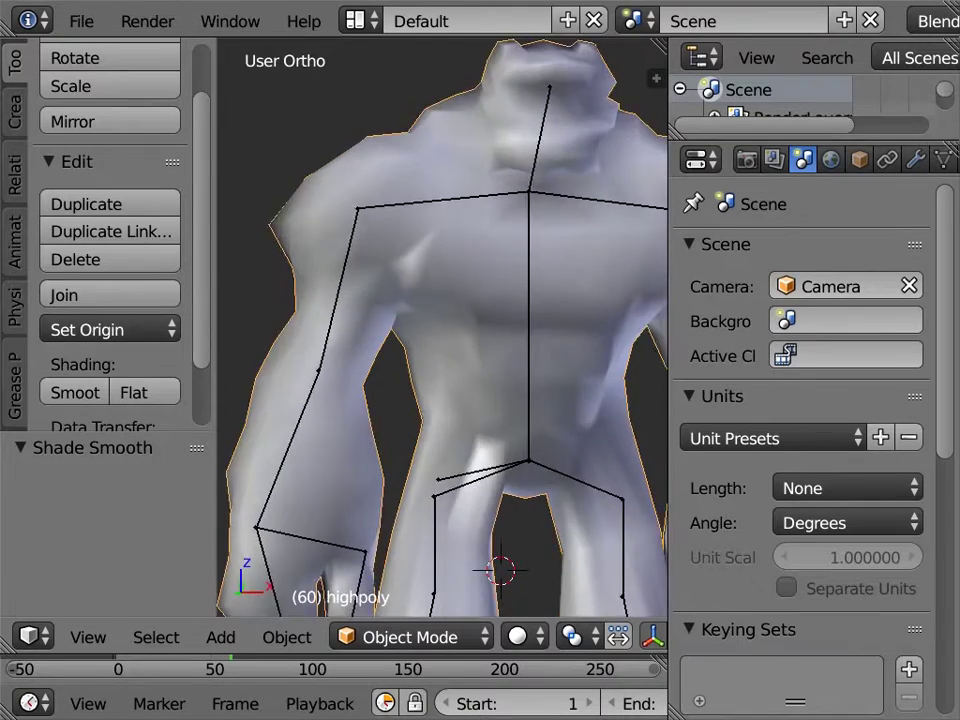
key("KP_4")
Select the golem armature and set its bone display to Octahedral, then back to Stick.
right_click(526, 300)
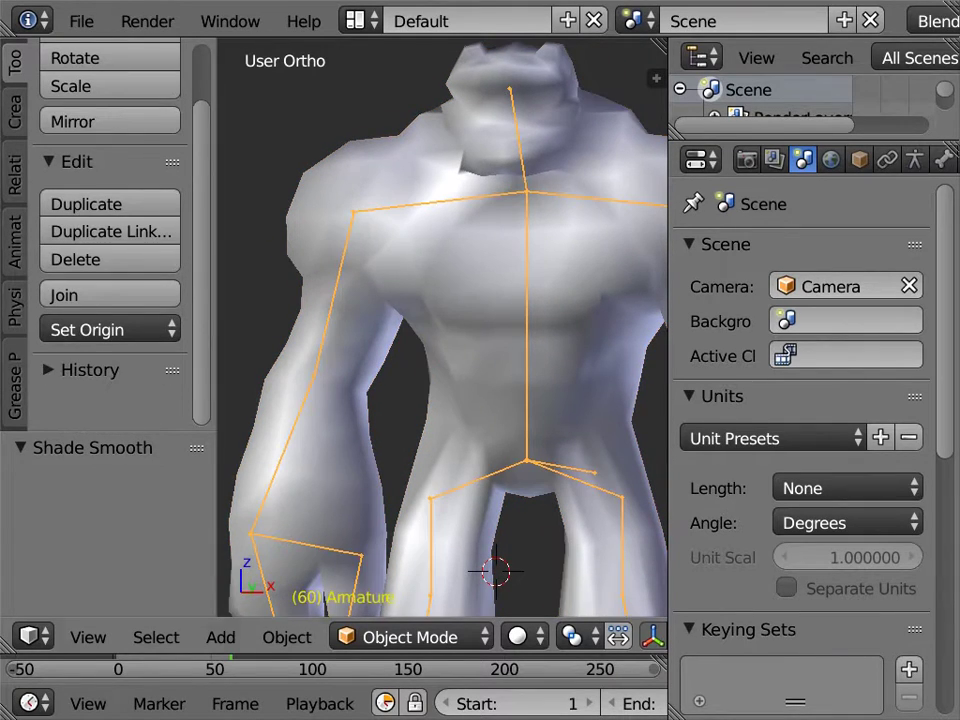
left_click(914, 160)
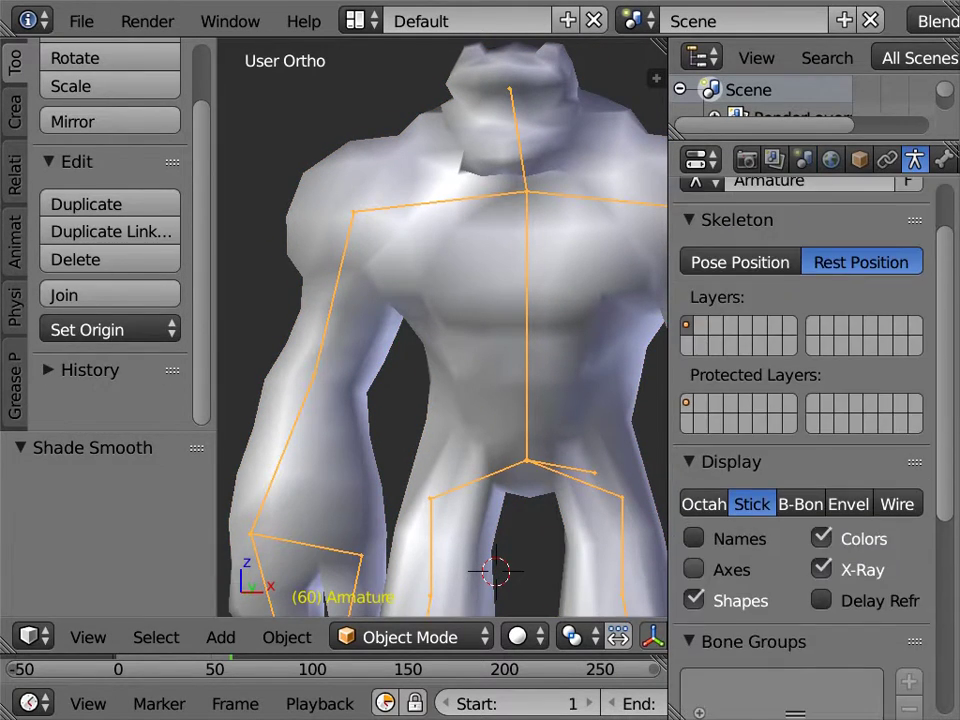
left_click(704, 504)
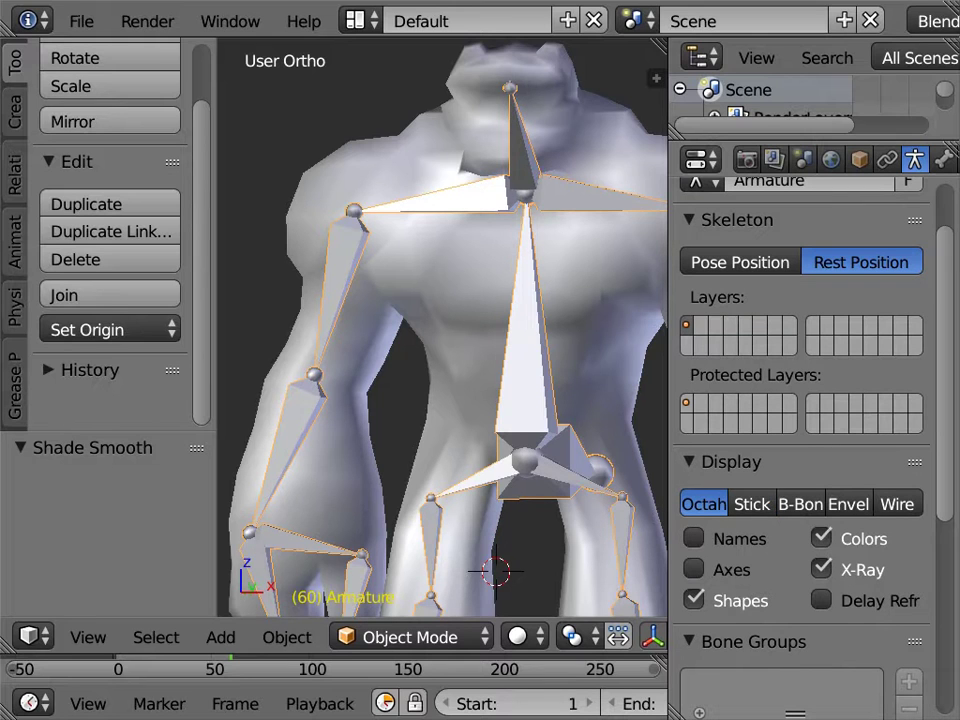
left_click(752, 504)
Put the armature in Pose Mode using Pose Position.
key("ctrl+Tab")
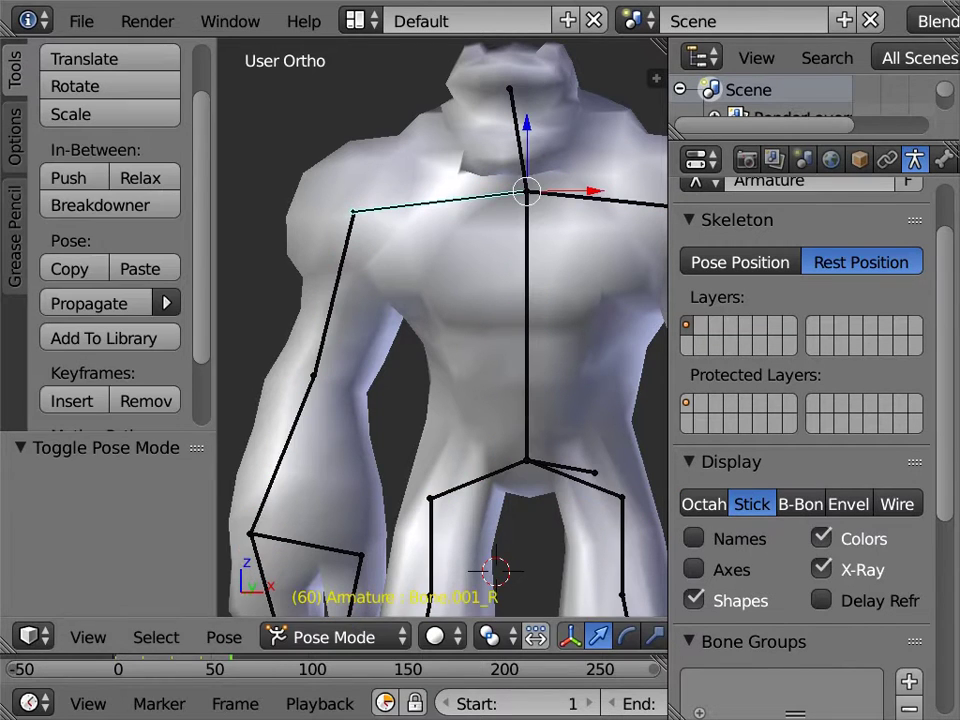
left_click(740, 262)
scroll(662, 345, "down", 2)
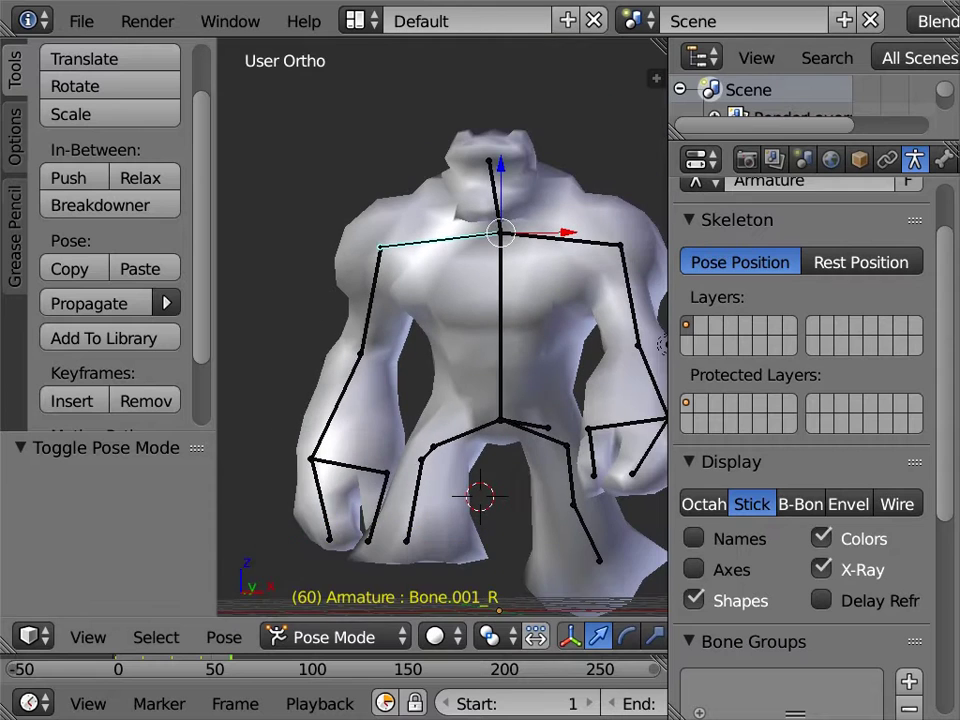
Test-rotate the arm bone, Bone.001, Bone_R and Bone.001_R.004, cancelling each rotation.
key("r")
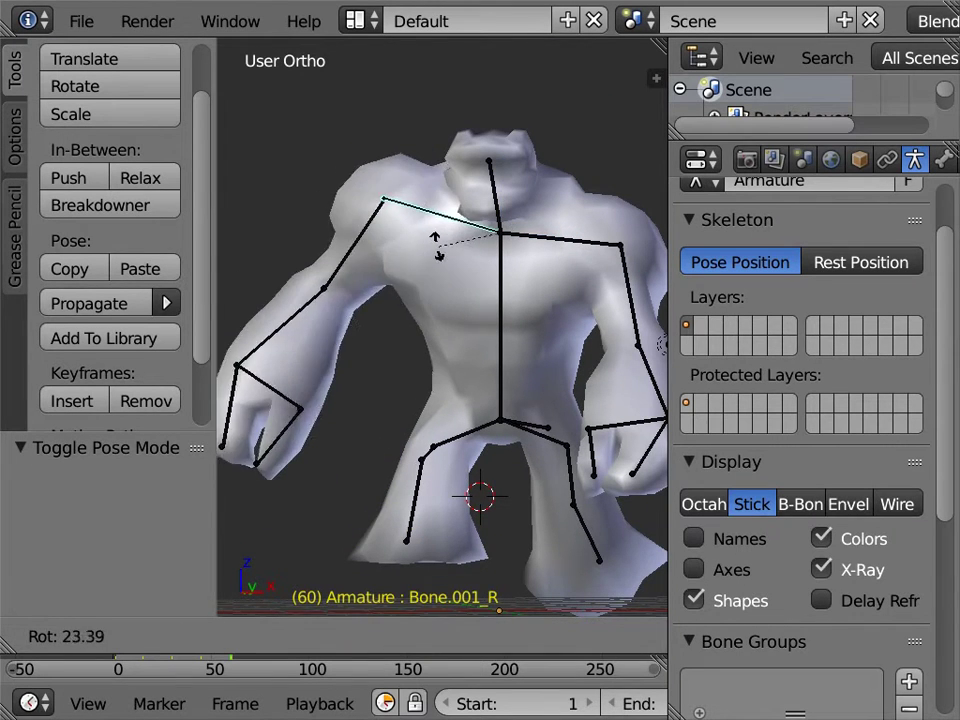
key("Escape")
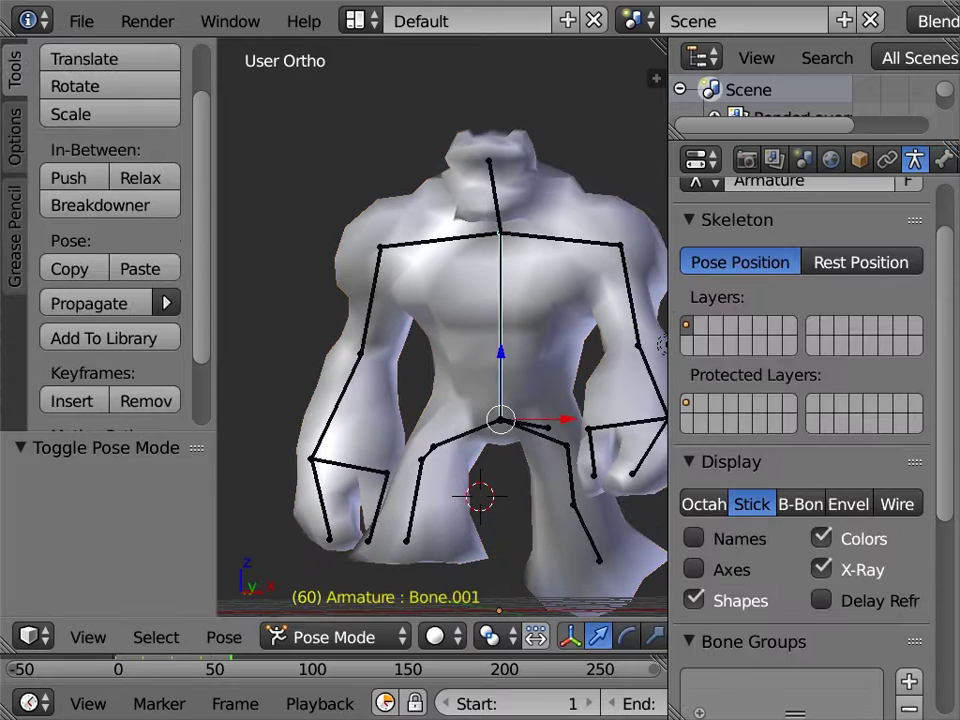
key("r")
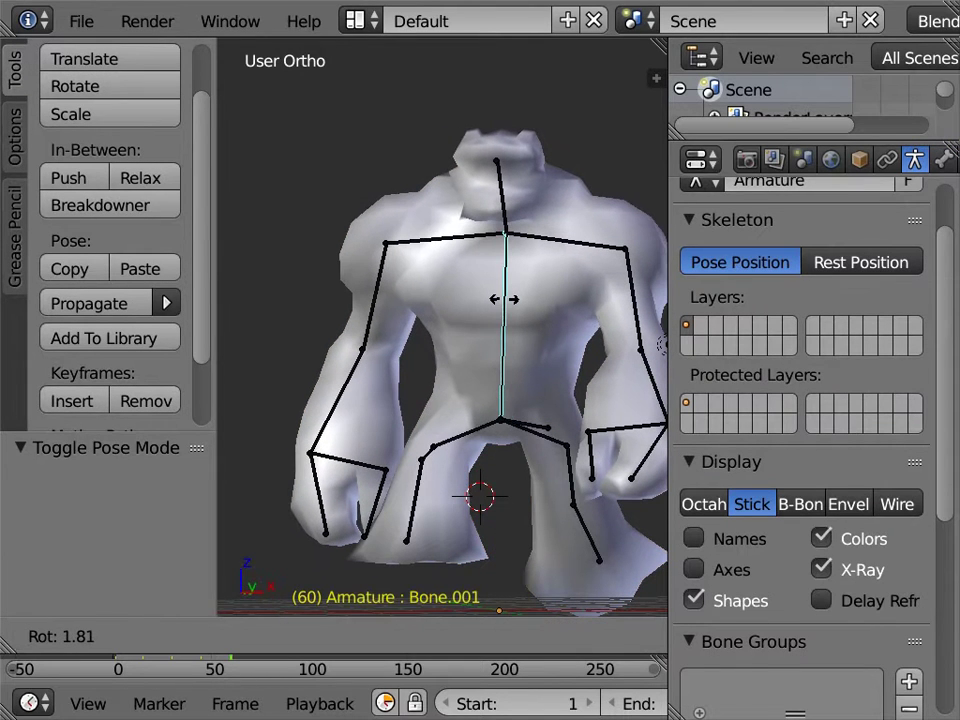
key("Escape")
right_click(466, 433)
key("r")
key("Escape")
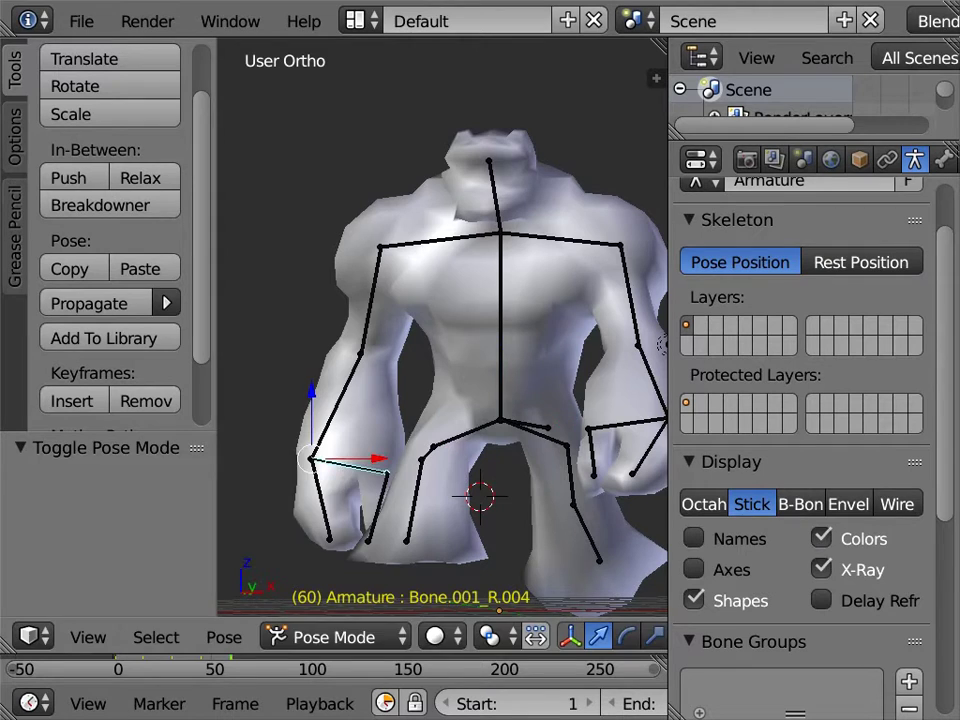
key("r")
key("Escape")
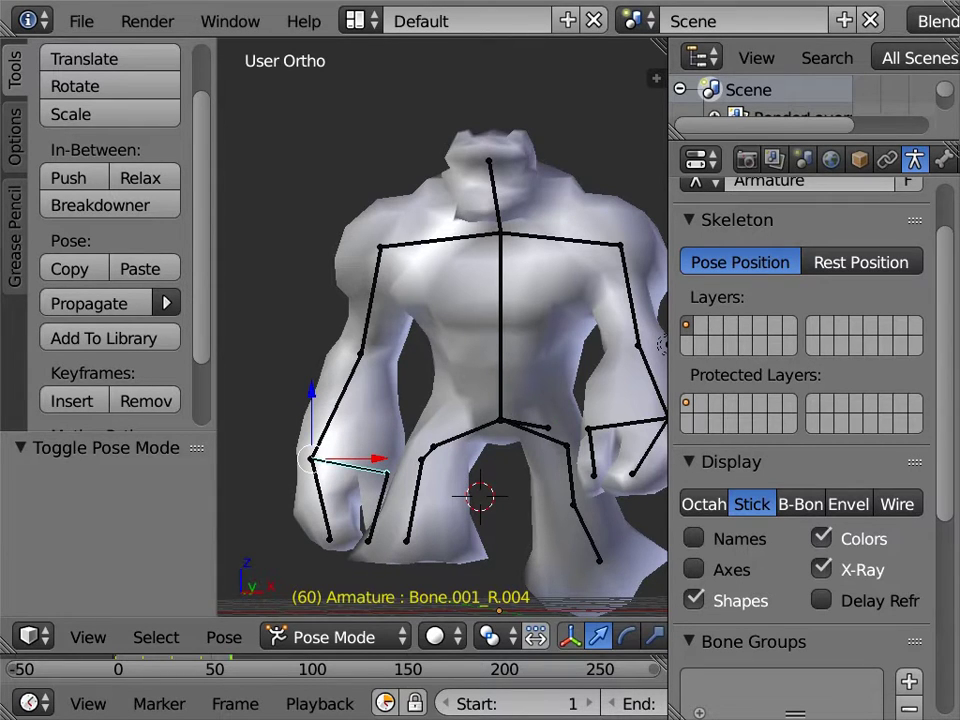
left_click(357, 21)
Switch to the Animation layout, merge the 3D views and show the 0–60 keyframe range.
key("Up")
key("Return")
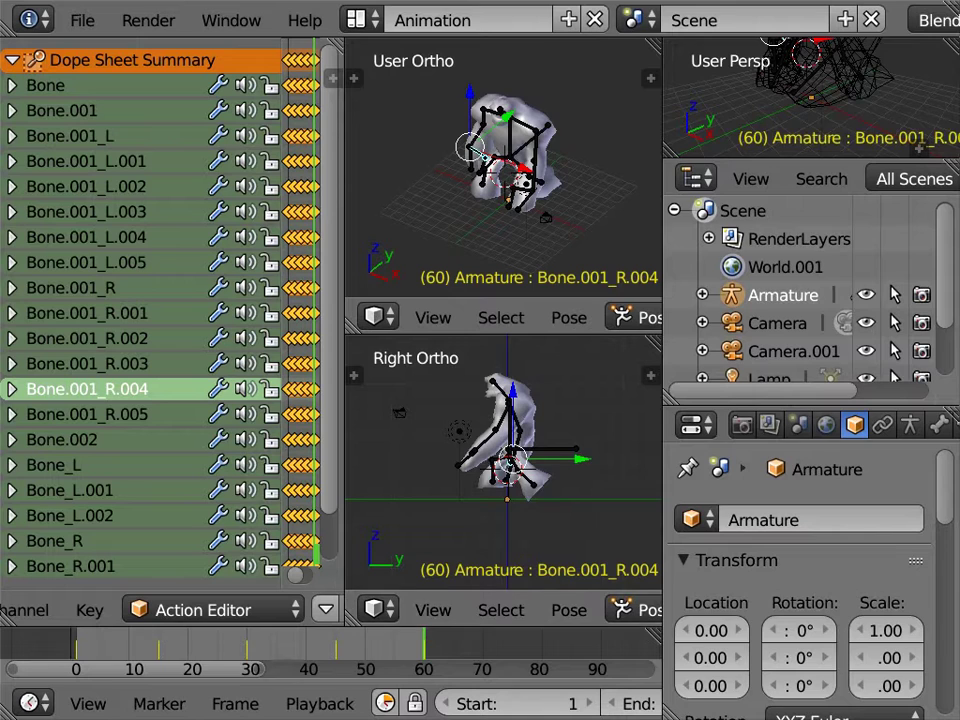
left_click_drag(663, 400, 772, 400)
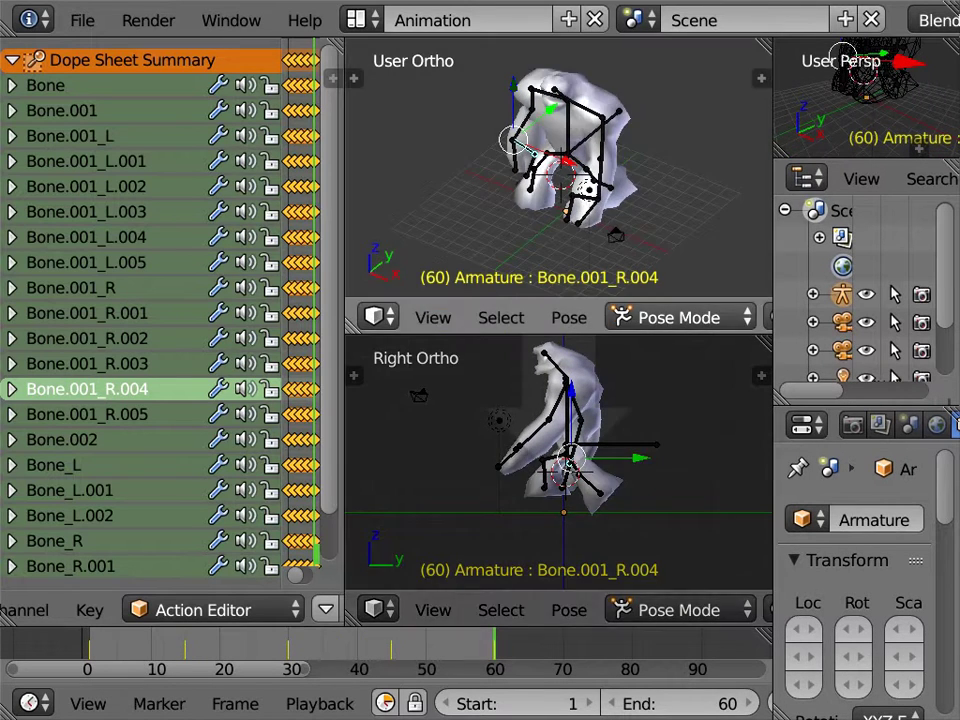
left_click_drag(765, 335, 765, 480)
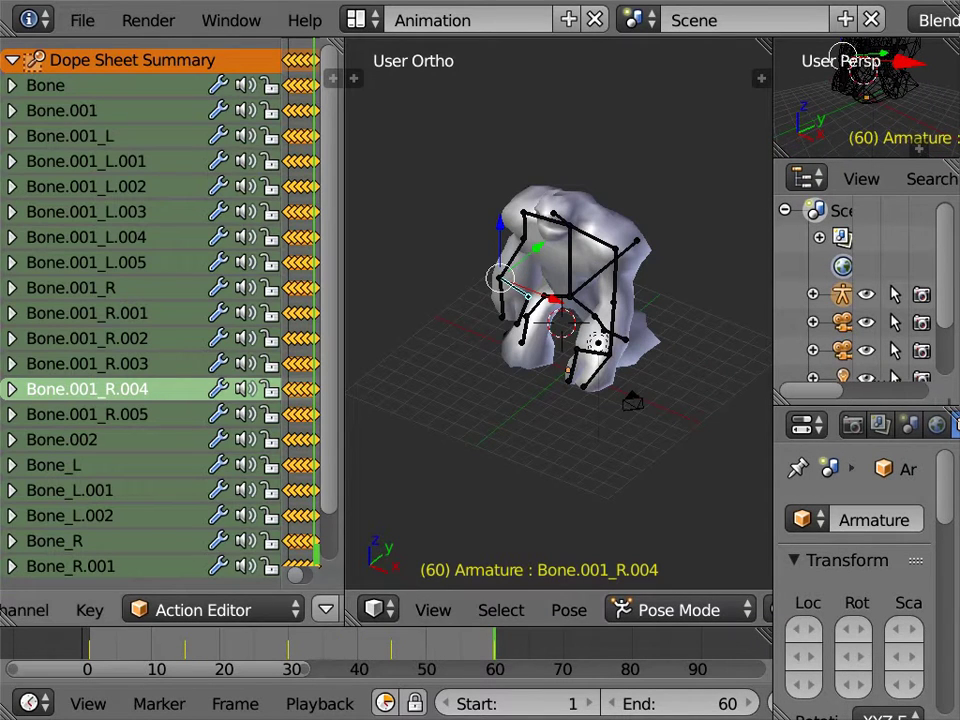
left_click_drag(283, 540, 145, 540)
scroll(230, 609, "down", 3)
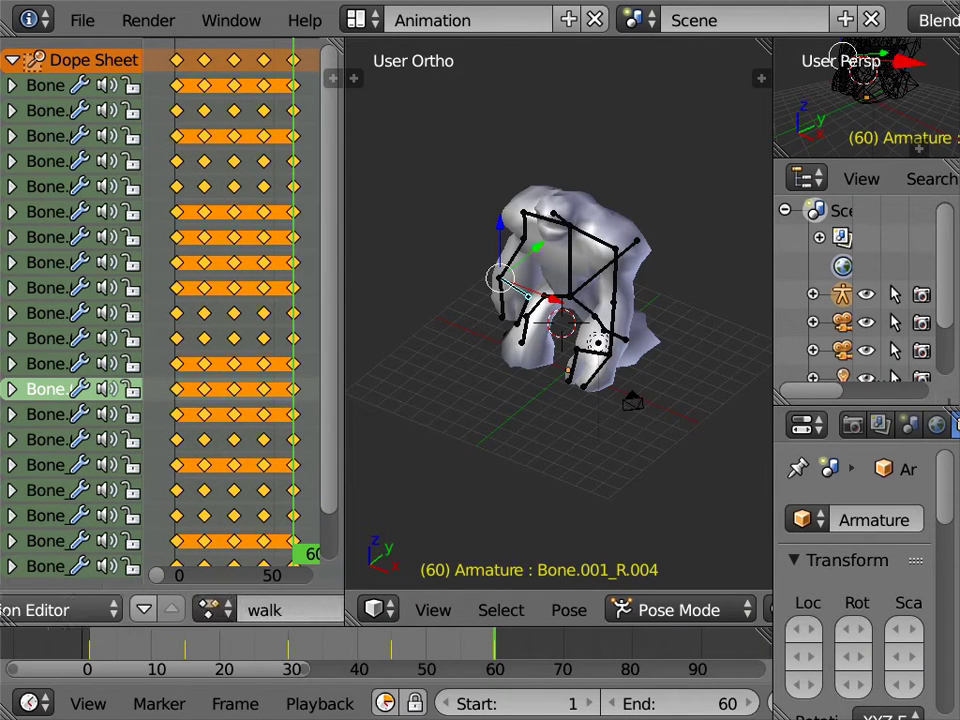
Select the Bone.001_L channel and play back the walk animation.
left_click(45, 135)
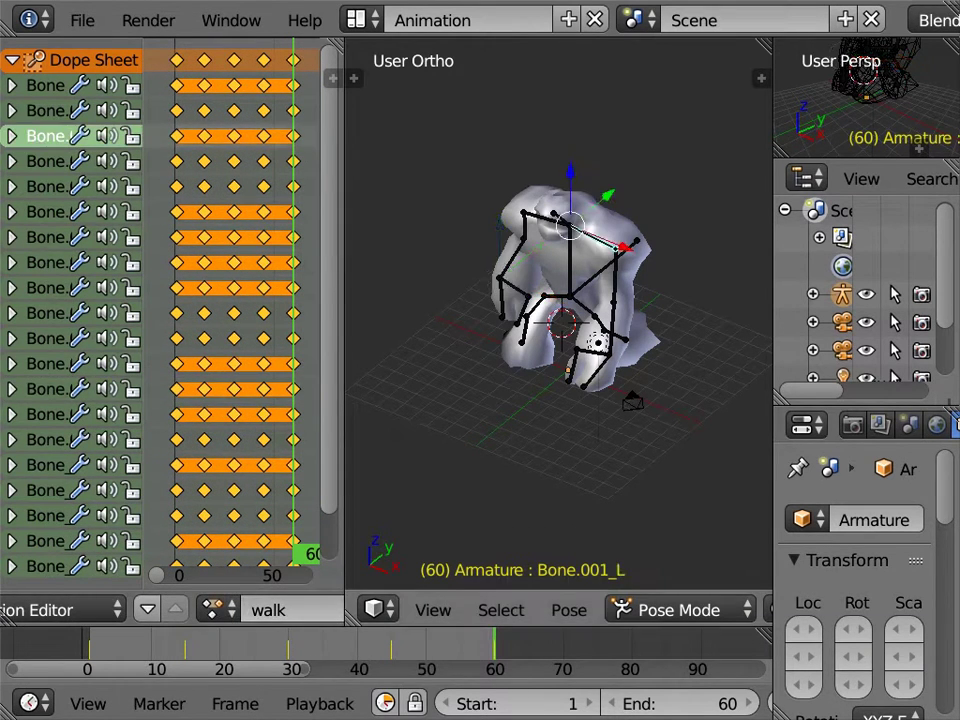
middle_click_drag(560, 450, 600, 380)
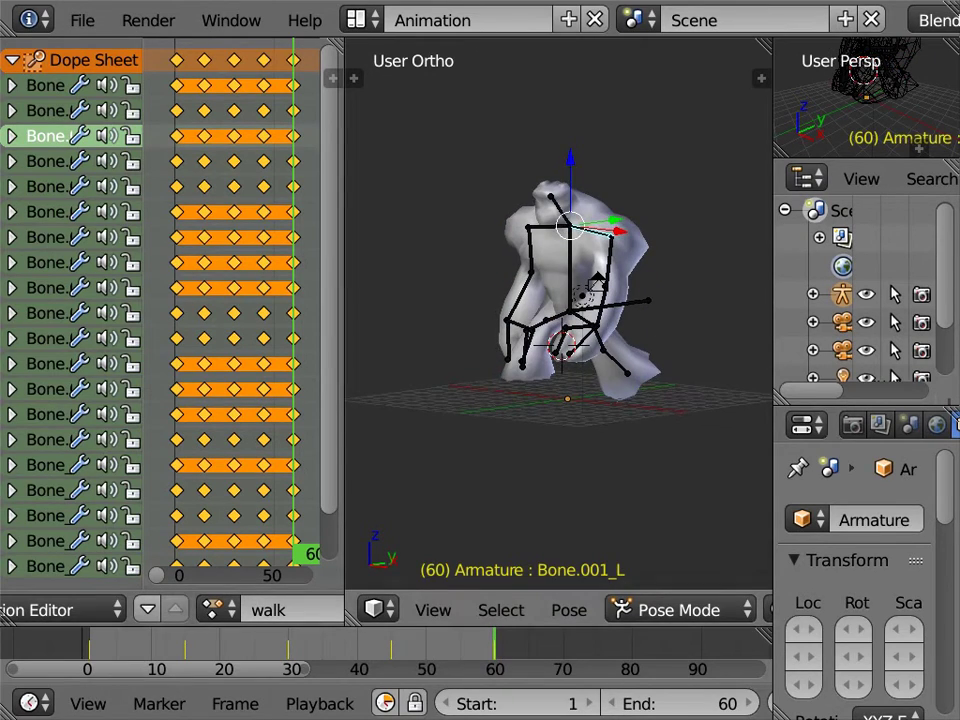
scroll(560, 315, "up", 3)
key("alt+a")
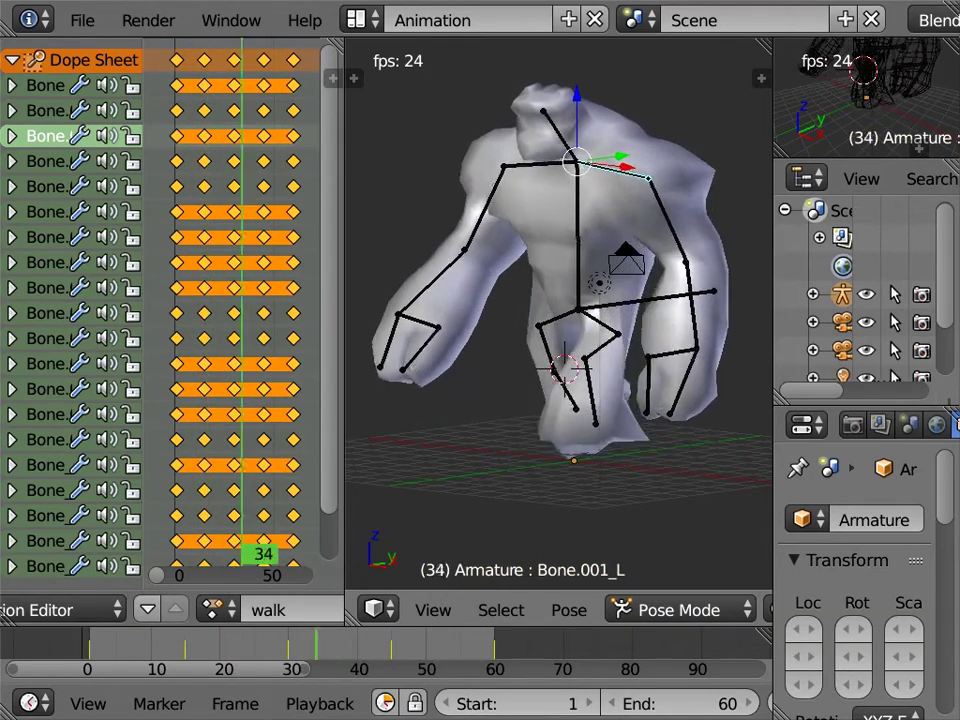
key("Escape")
Switch the armature's action to 'stay' and play it from the start.
left_click(212, 610)
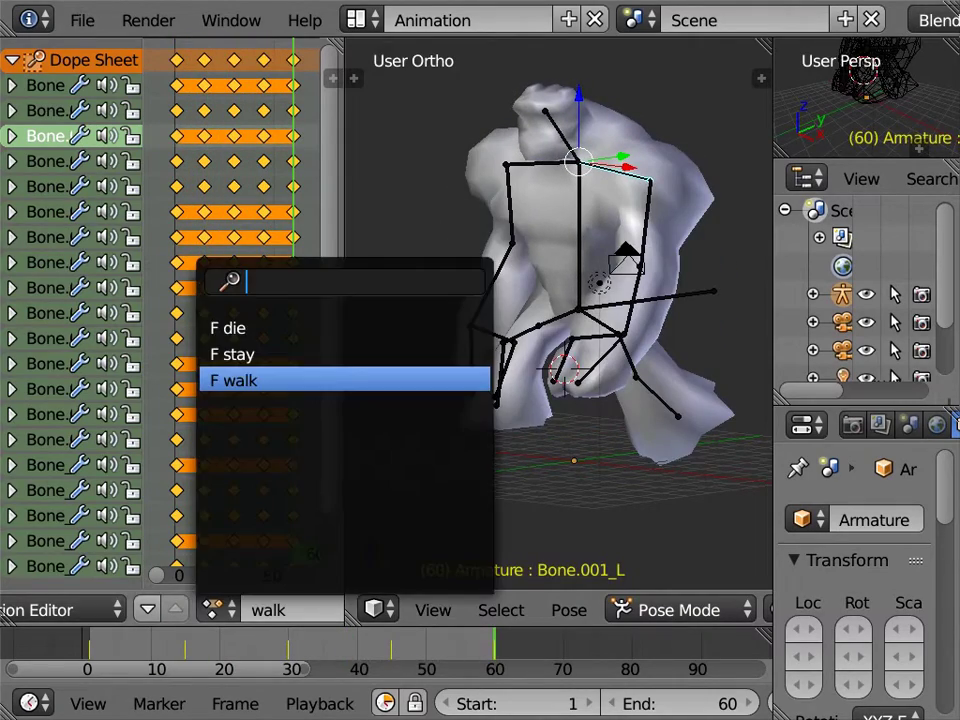
left_click(236, 349)
key("shift+Left")
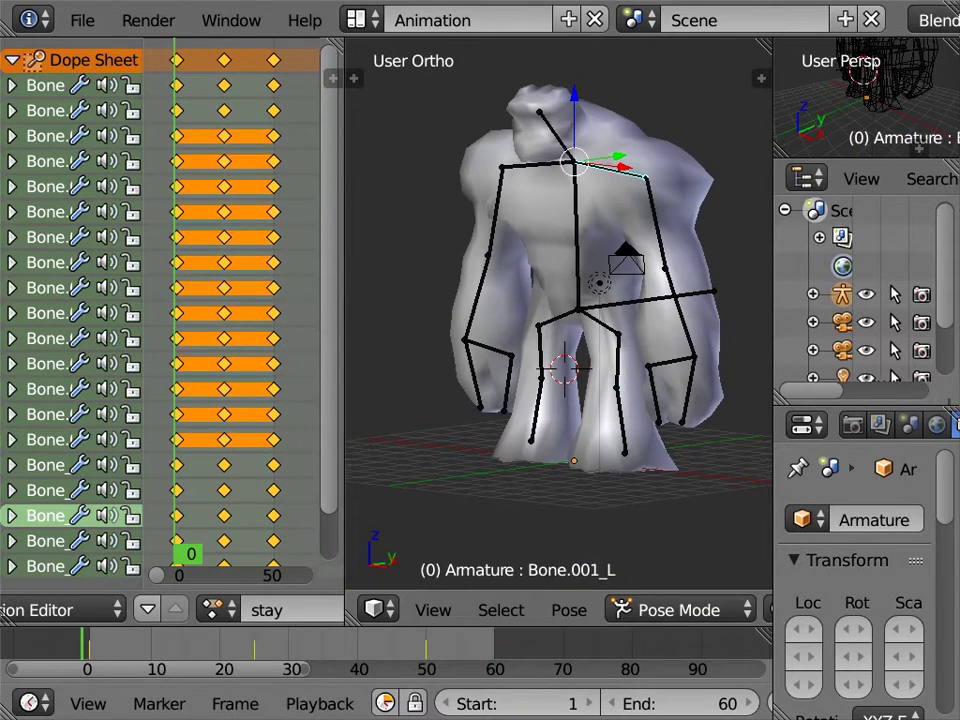
key("alt+a")
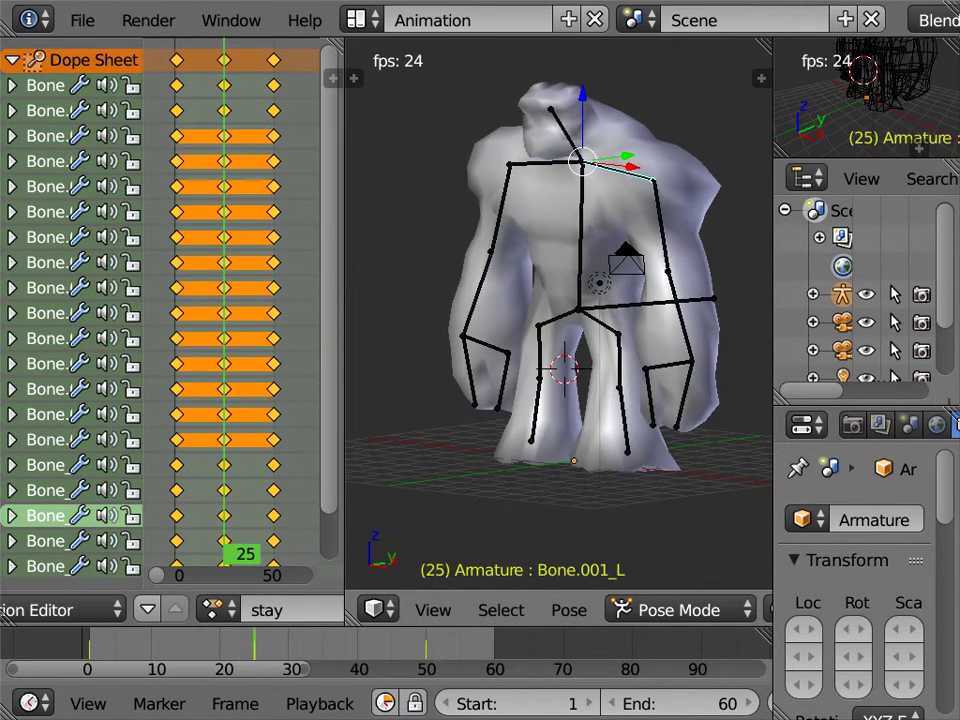
key("Escape")
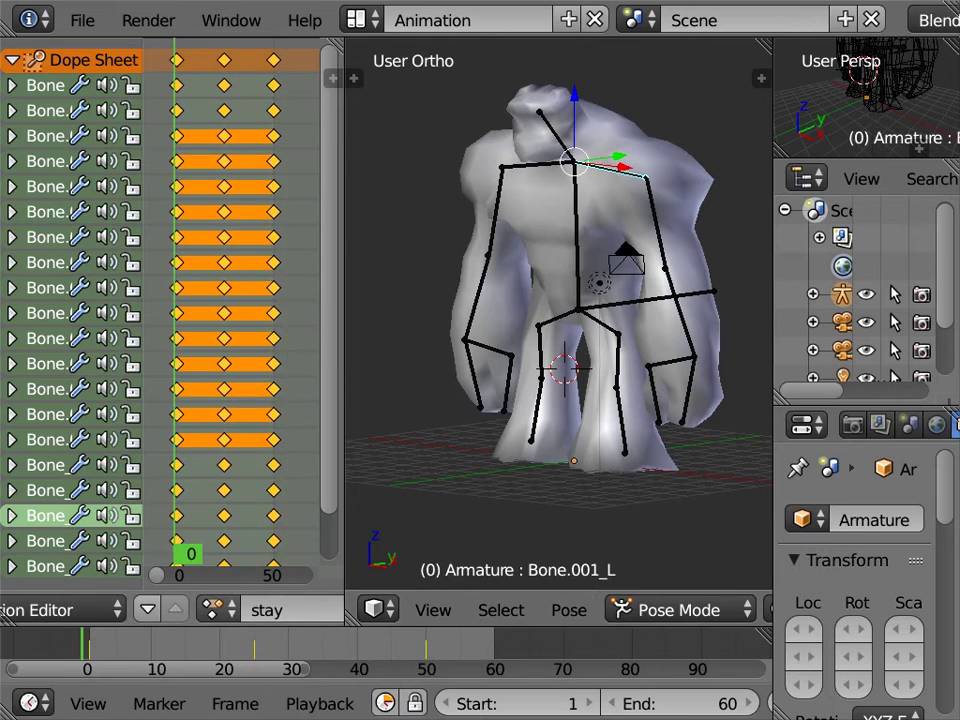
Switch the action to 'die' and play it back.
left_click(212, 610)
left_click(228, 326)
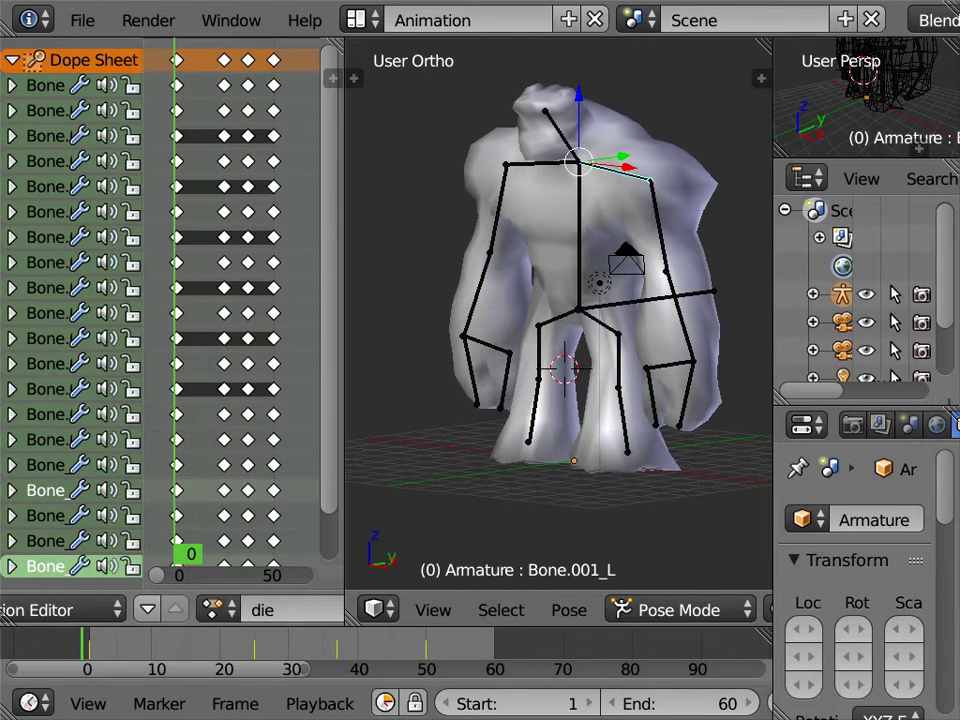
key("alt+a")
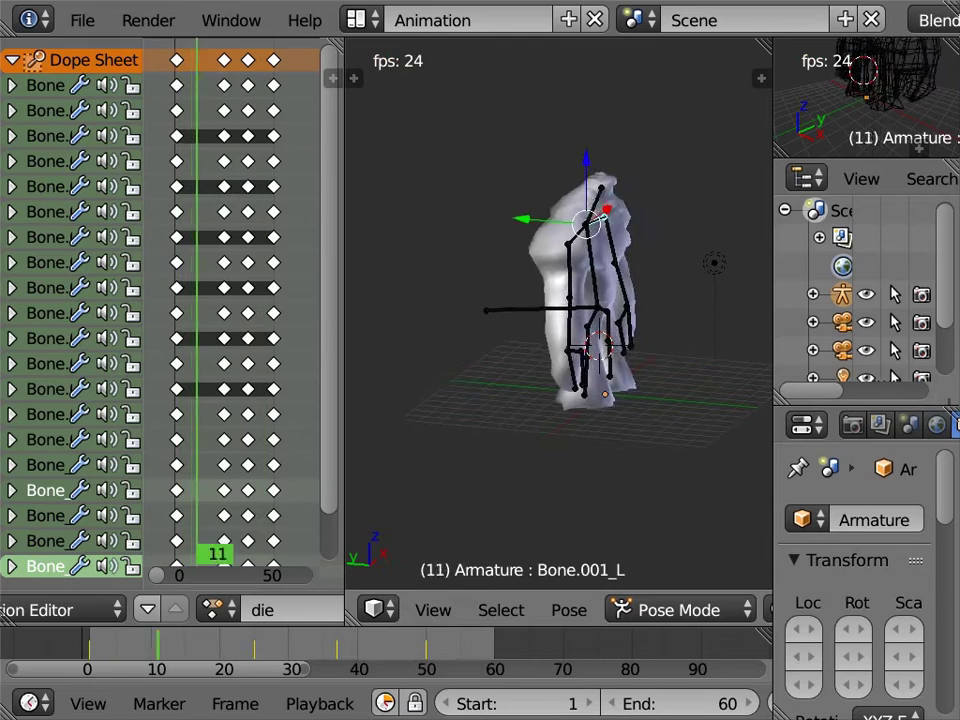
key("Escape")
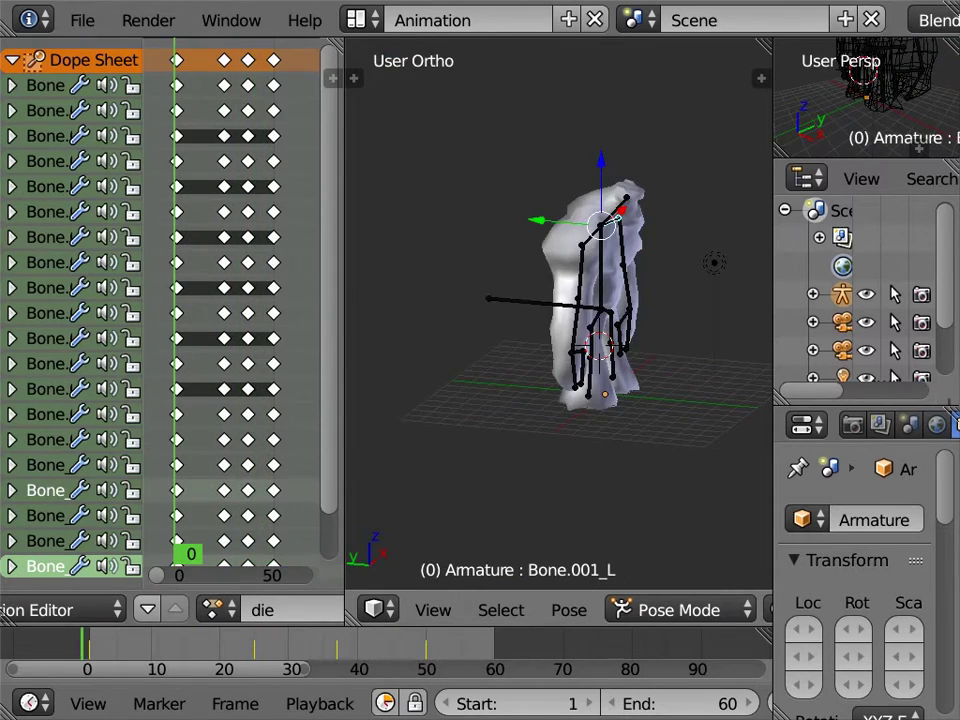
Return to the Default layout and leave Pose Mode for Object Mode.
left_click(357, 20)
left_click(390, 142)
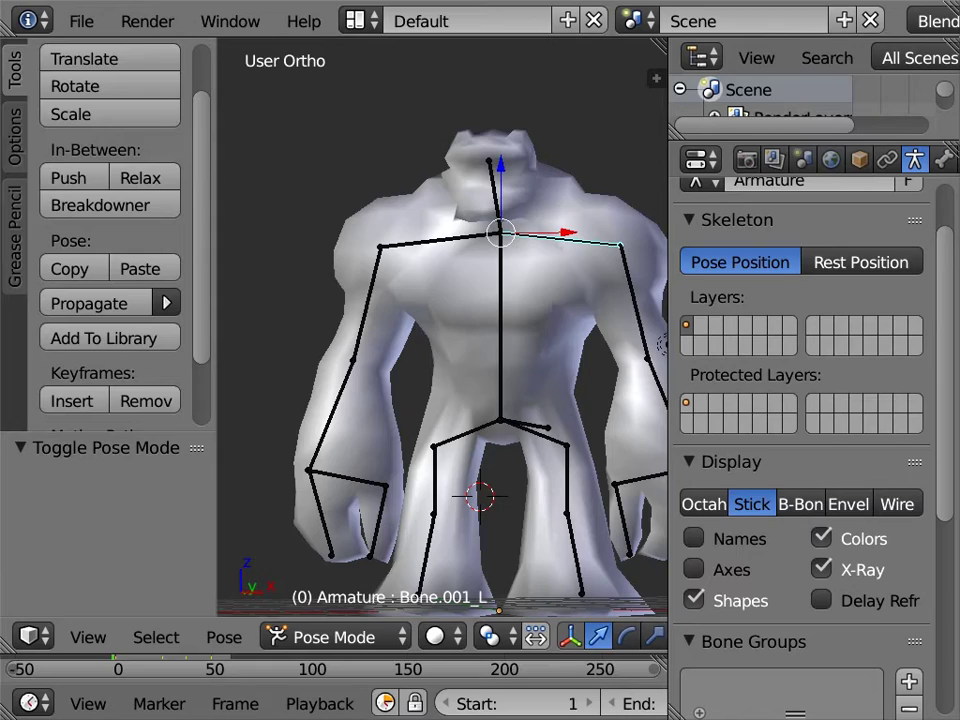
middle_click_drag(560, 380, 620, 360)
key("ctrl+Tab")
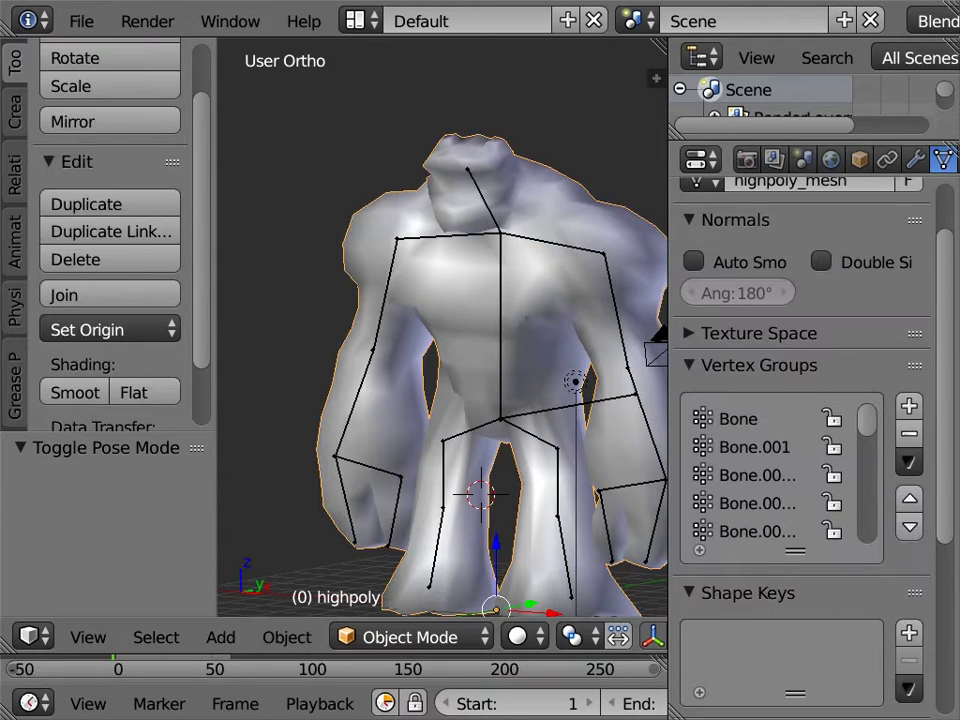
Add a Multiresolution modifier to the highpoly mesh and subdivide it up to level 5.
left_click(915, 160)
left_click(737, 254)
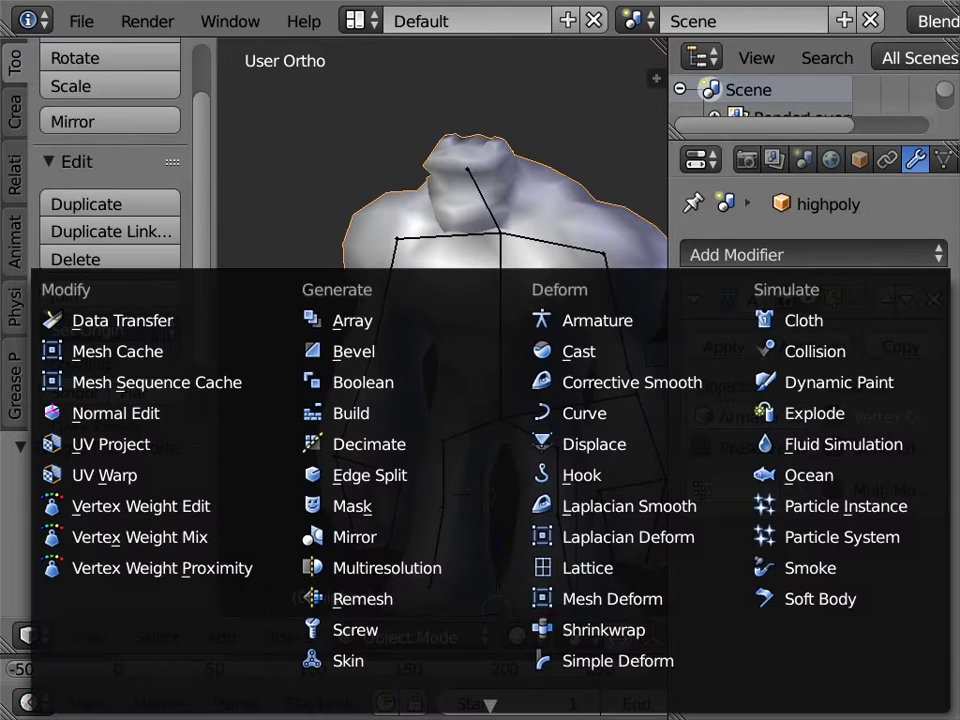
left_click(387, 567)
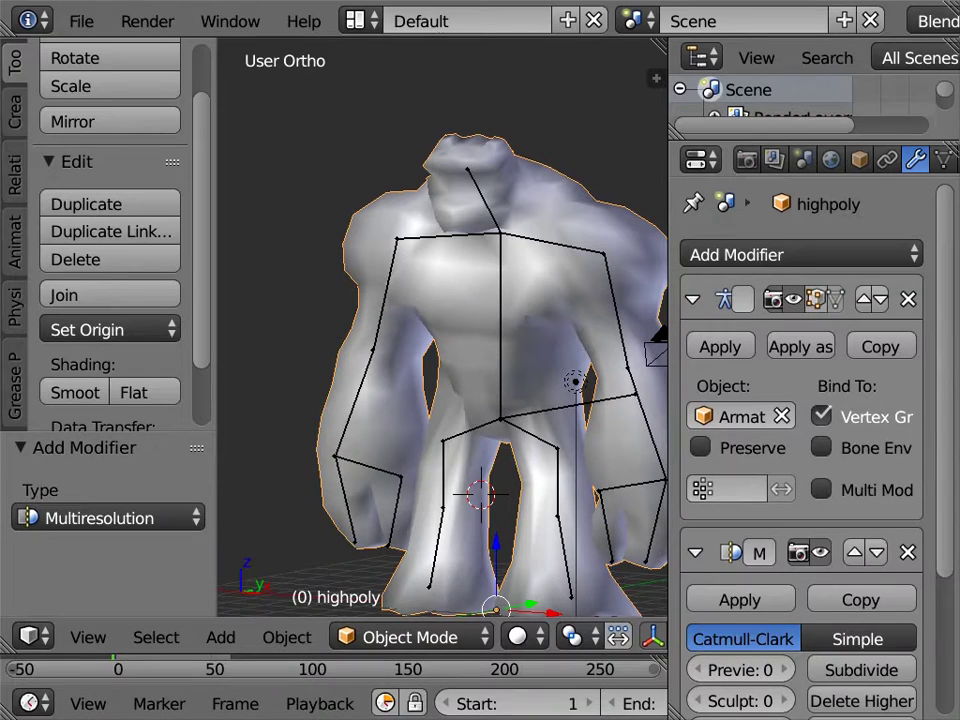
scroll(800, 450, "down", 2)
left_click(861, 594)
left_click(861, 594)
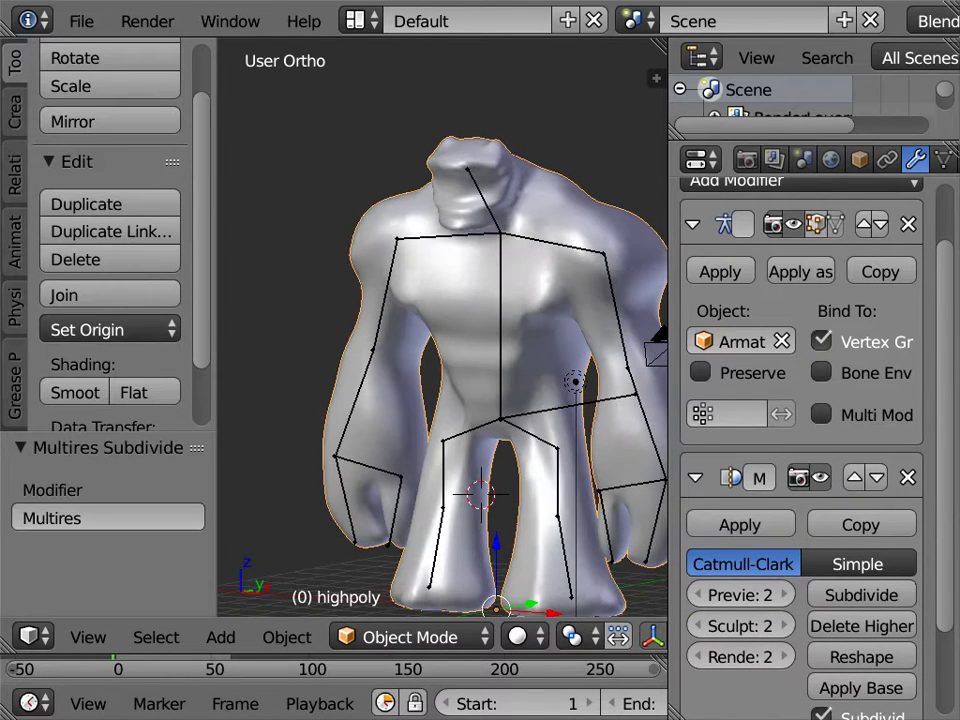
left_click(861, 594)
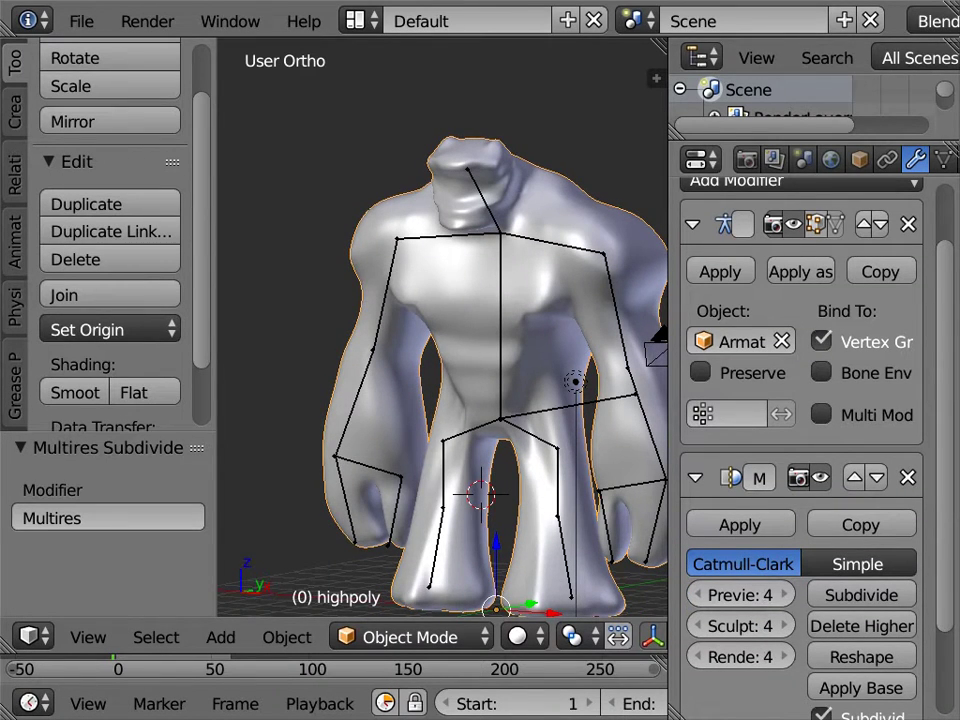
left_click(861, 594)
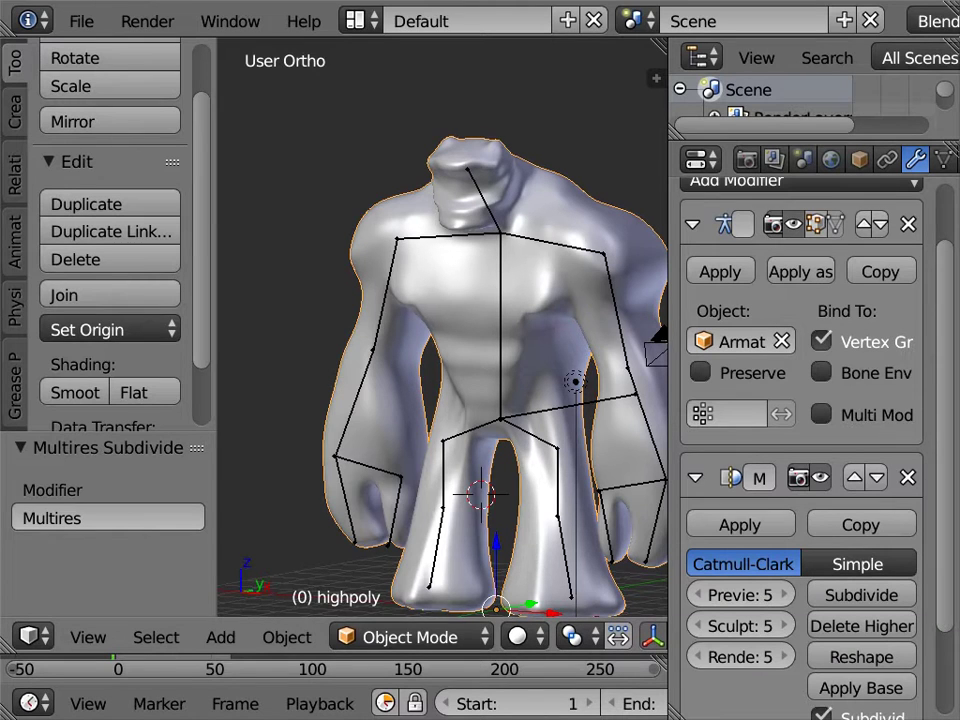
left_click(410, 637)
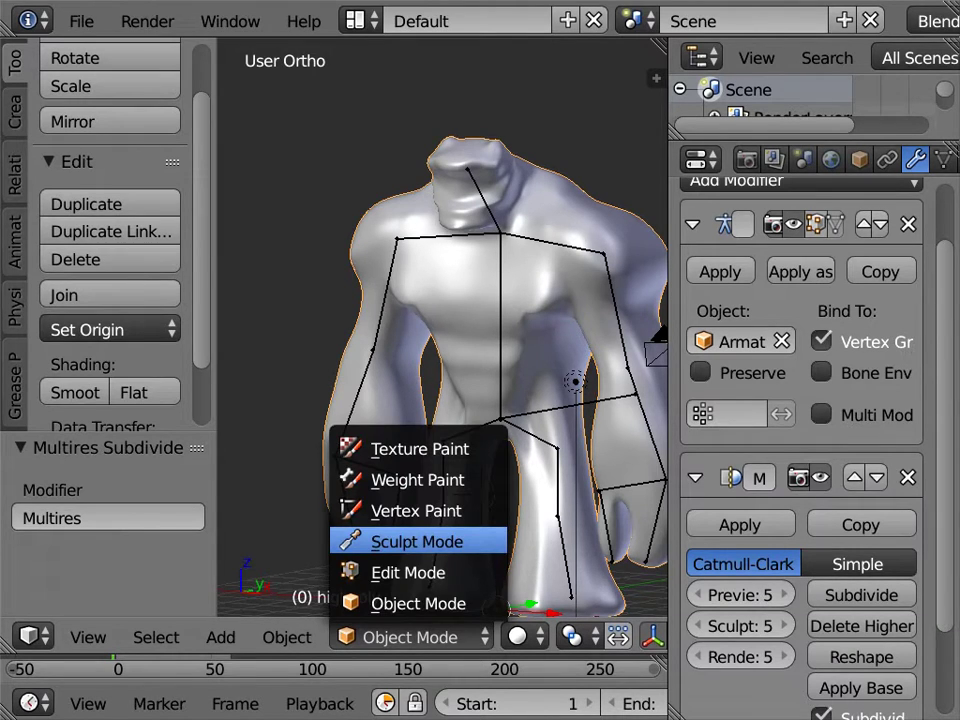
Enter Sculpt Mode, try sculpting rib grooves on the golem's back, then undo them.
left_click(417, 541)
mouse_move(505, 262)
middle_mouse_down()
mouse_move(386, 300)
mouse_move(257, 380)
mouse_move(332, 342)
middle_mouse_up()
scroll(501, 376, "up", 4)
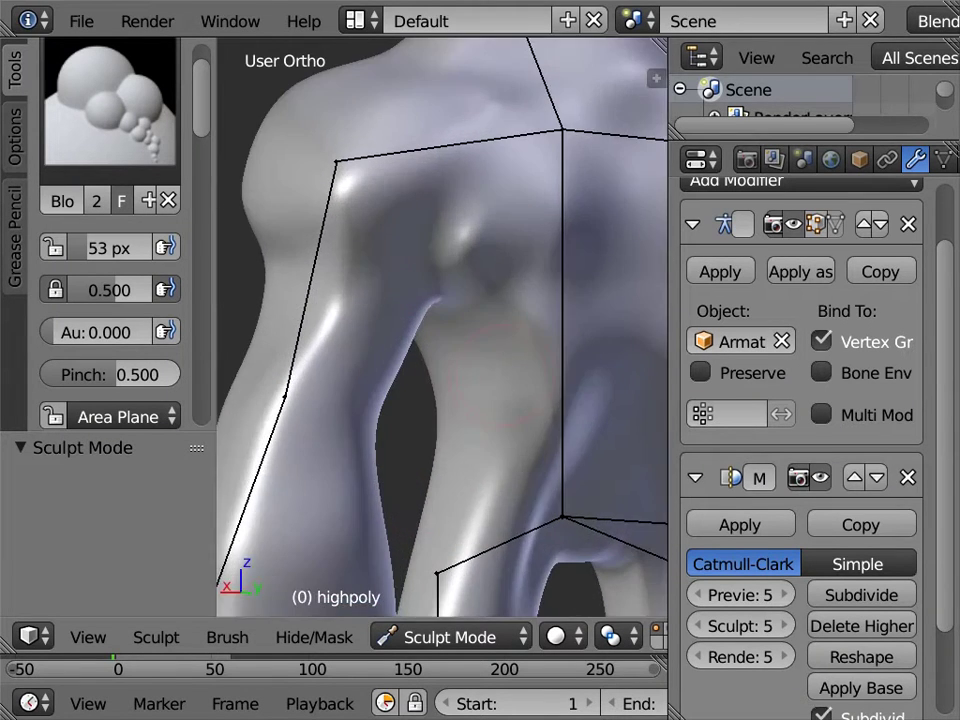
middle_click_drag(484, 340, 417, 362)
mouse_move(420, 210)
left_mouse_down()
mouse_move(505, 214)
mouse_move(598, 195)
left_mouse_up()
left_click_drag(520, 300, 600, 305)
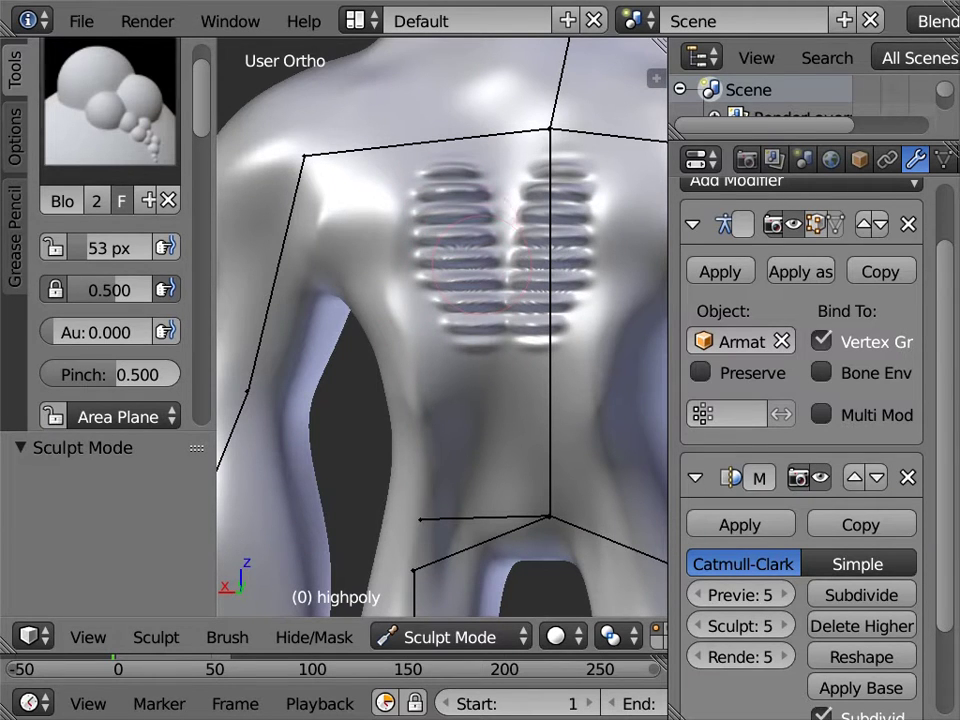
key("ctrl+z")
key("ctrl+z")
key("ctrl+z")
Give the sculpt brush the marble texture and sculpt textured strokes down the back.
scroll(110, 240, "down", 3)
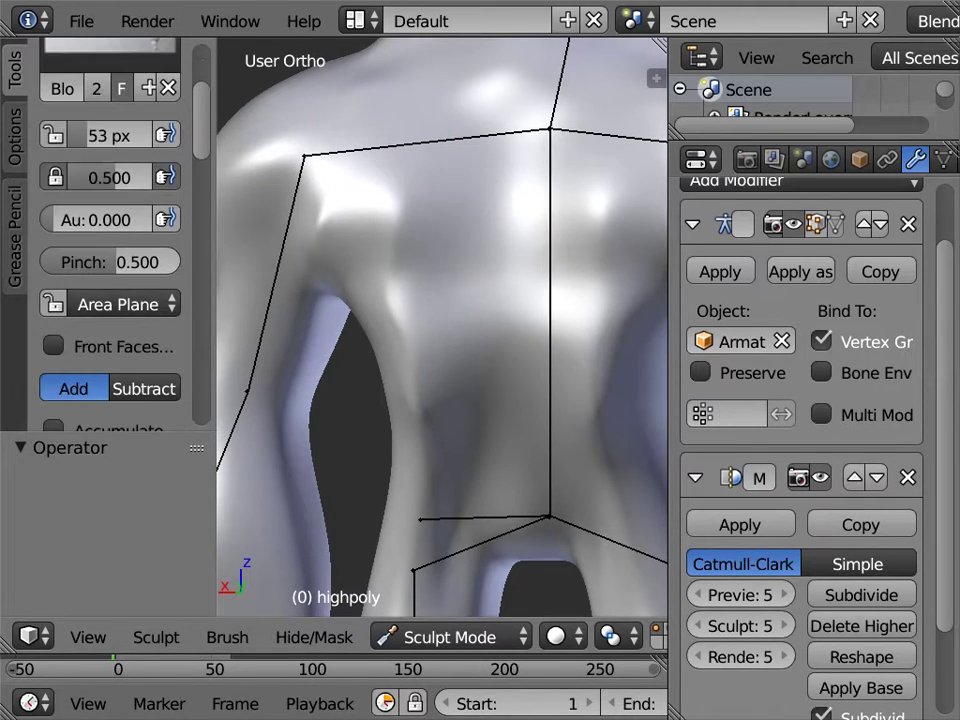
scroll(110, 240, "down", 5)
left_click(110, 350)
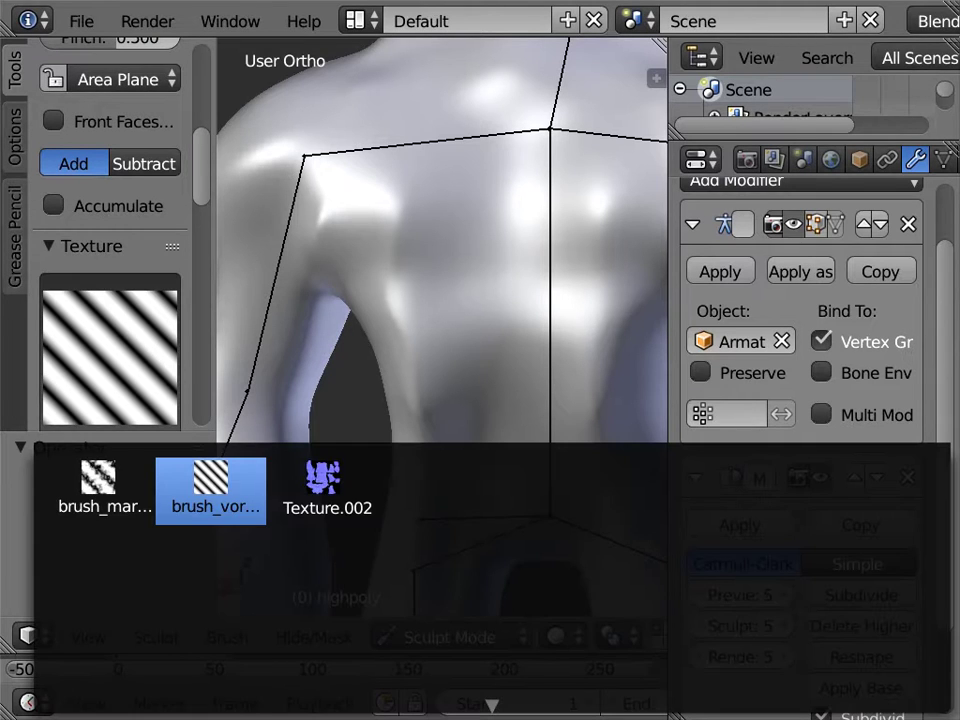
left_click(98, 482)
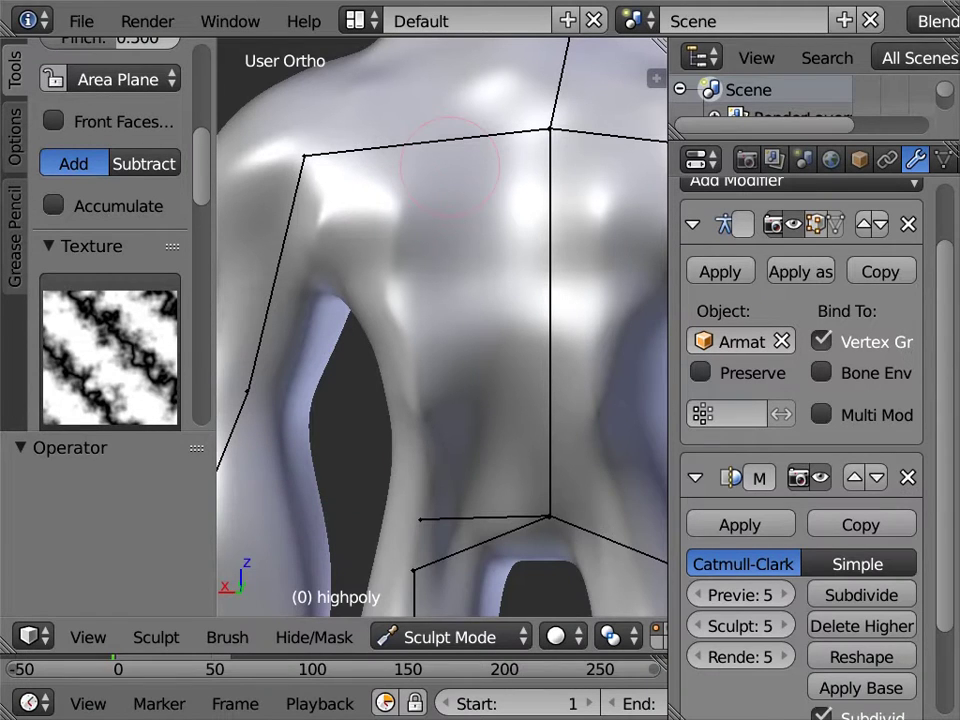
left_click_drag(449, 165, 435, 440)
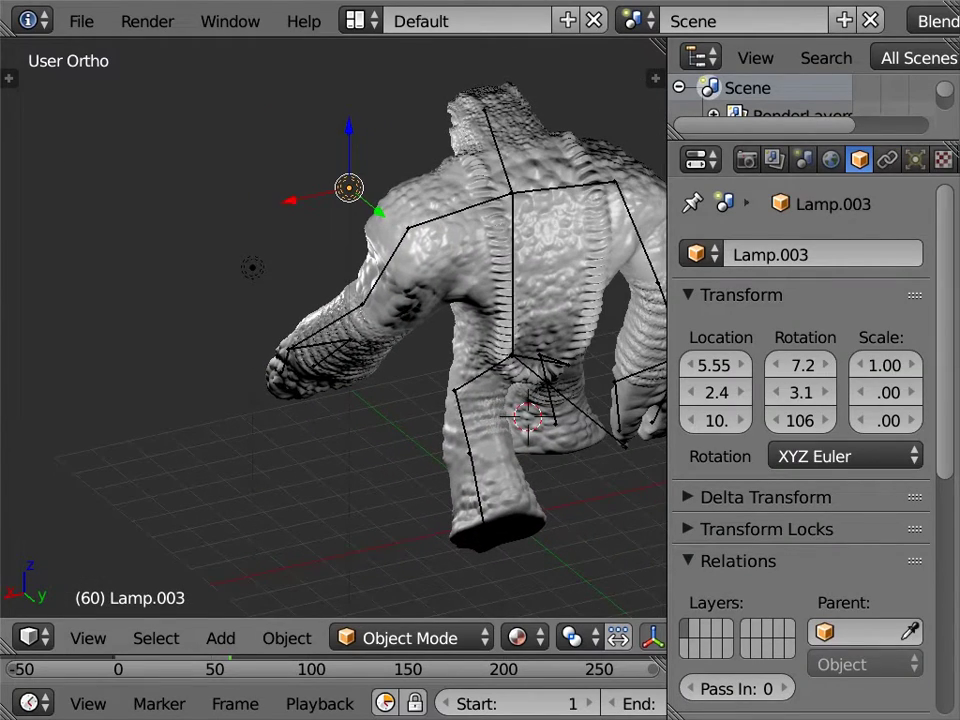
Start moving Lamp.003, cancel the move, and orbit to the golem's front.
key("g")
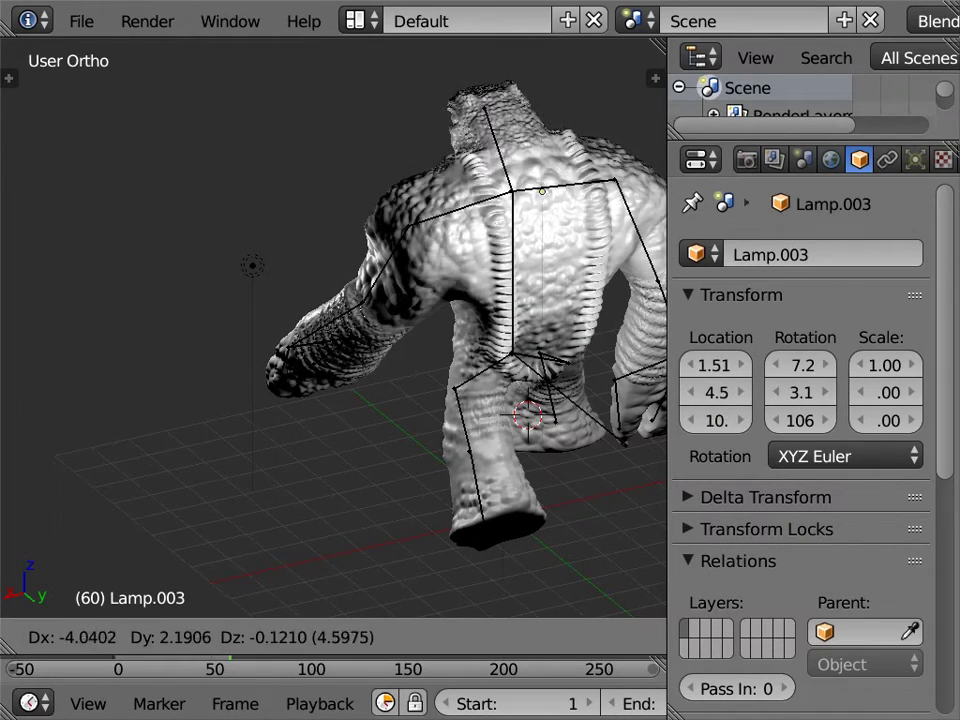
left_click(349, 186)
middle_click_drag(330, 330, 185, 298)
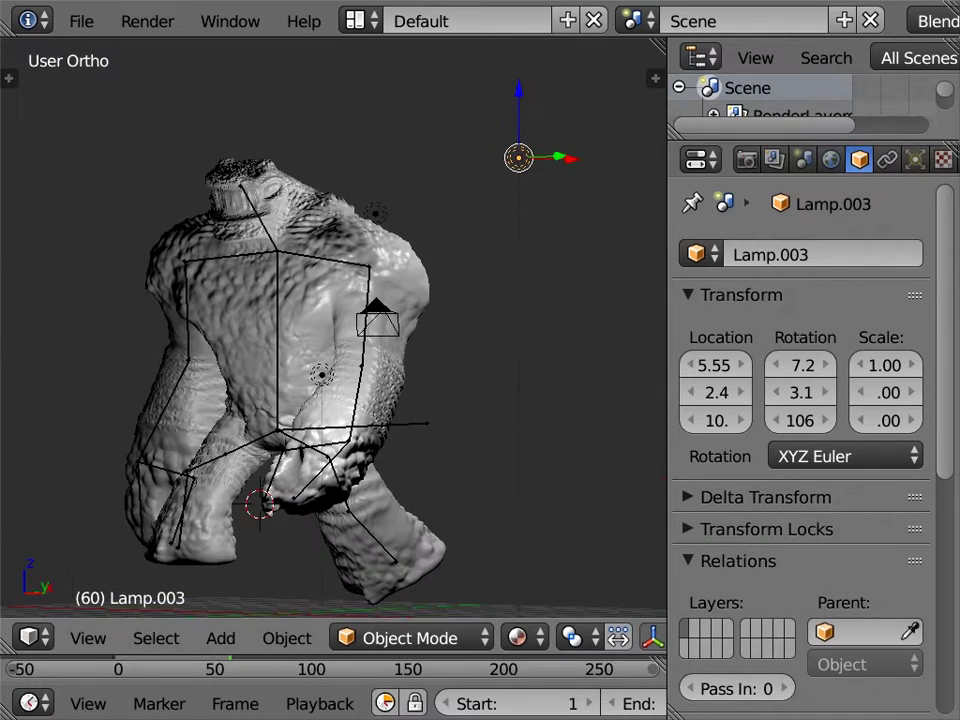
Lower the highpoly golem's Multires preview level to 0 and split the 3D view into two stacked views.
right_click(240, 300)
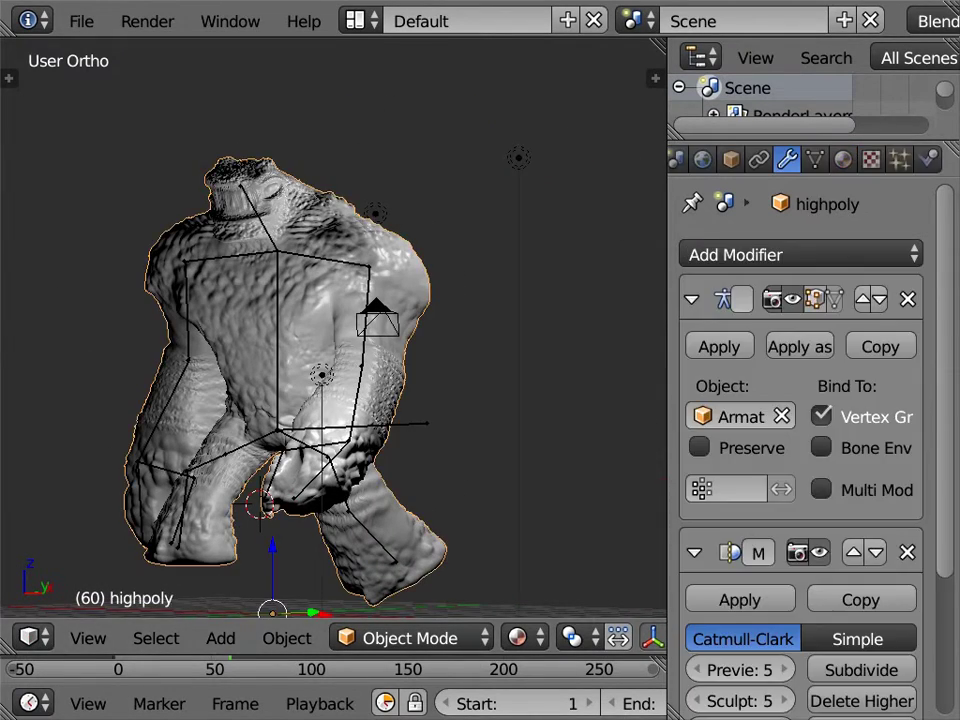
scroll(810, 450, "down", 5)
left_click(693, 520)
left_click(693, 520)
left_click(693, 520)
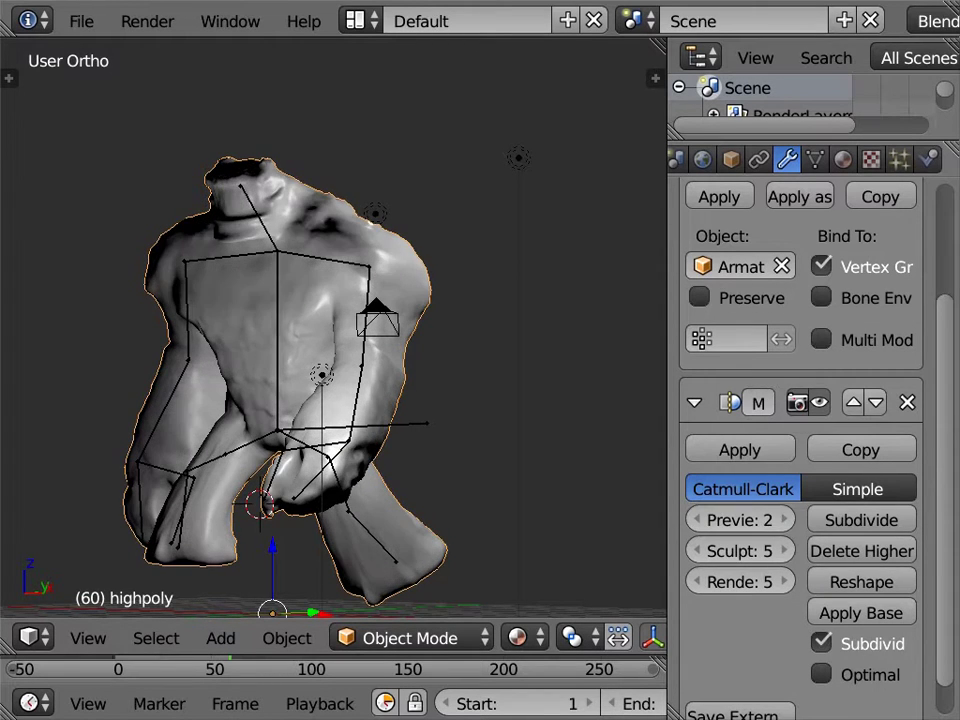
left_click(693, 520)
left_click(693, 520)
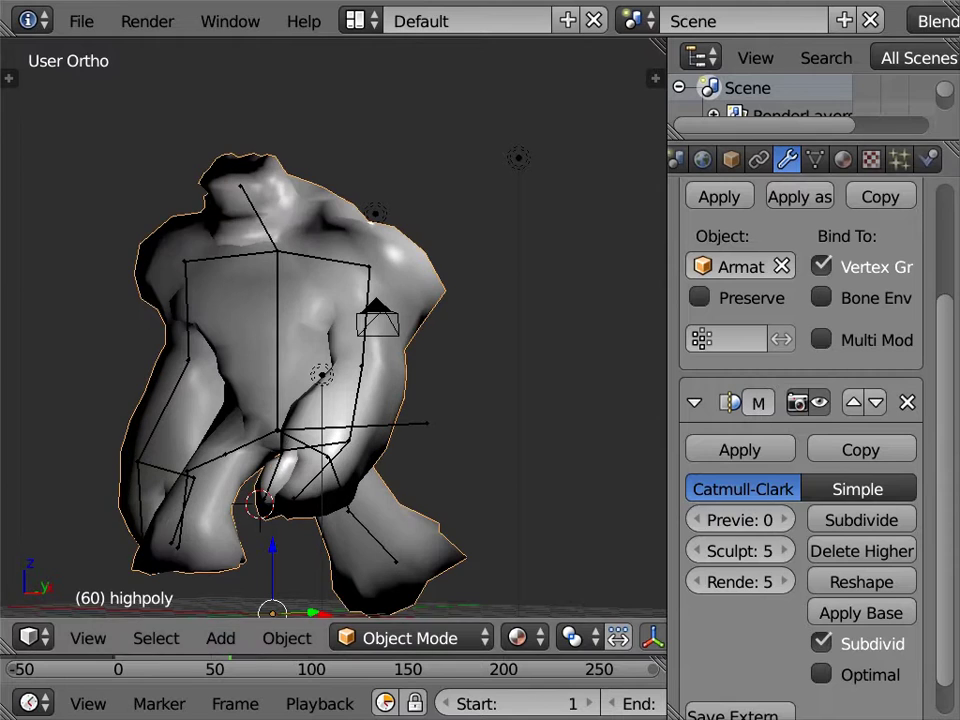
left_click_drag(655, 77, 655, 327)
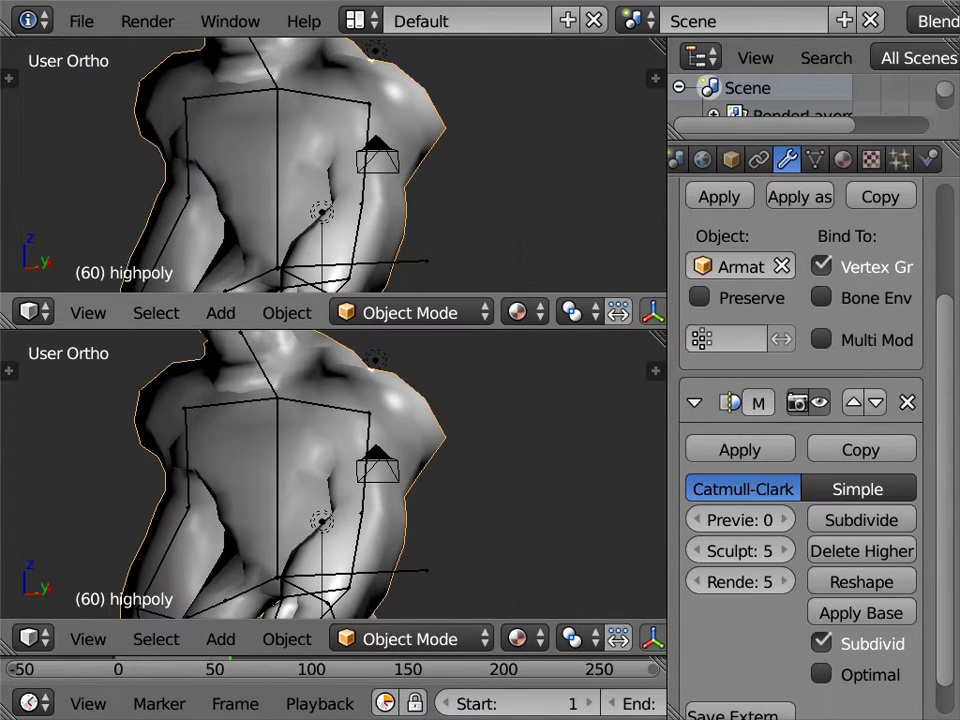
left_click(30, 312)
Turn the upper view into an Image Editor and select all golem vertices in Edit Mode.
left_click(30, 312)
left_click(115, 531)
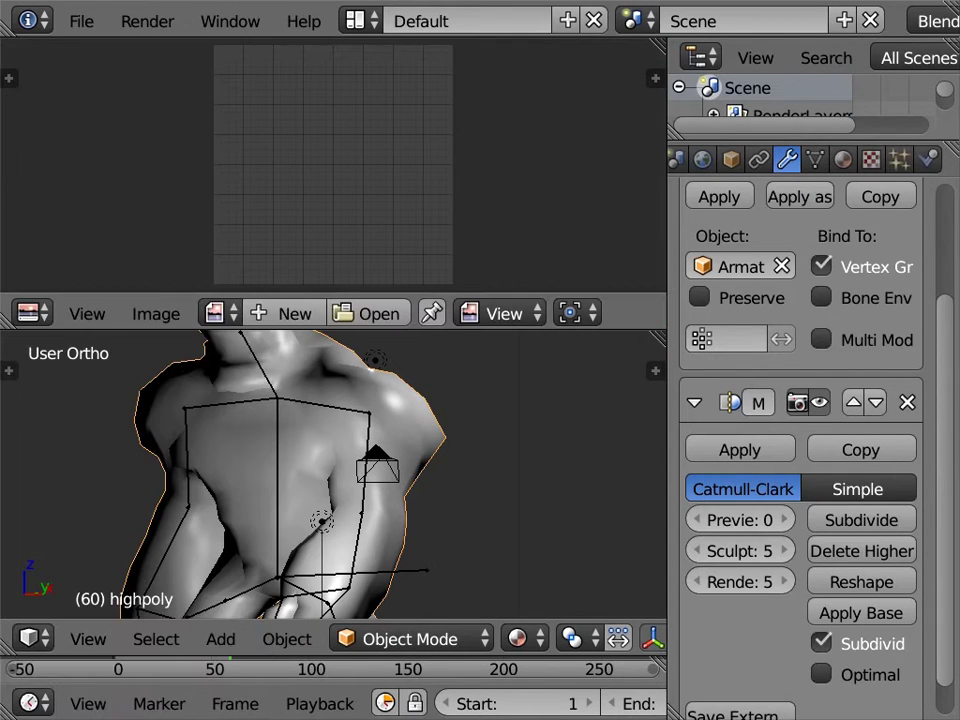
key("Tab")
middle_click_drag(300, 480, 340, 460)
key("a")
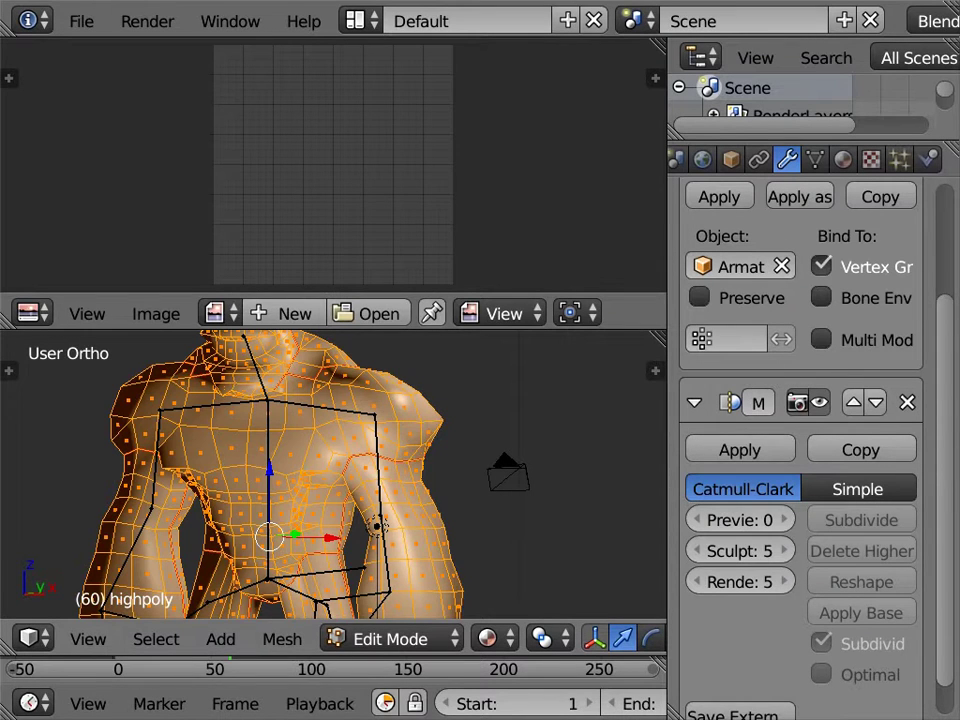
key("u")
key("u")
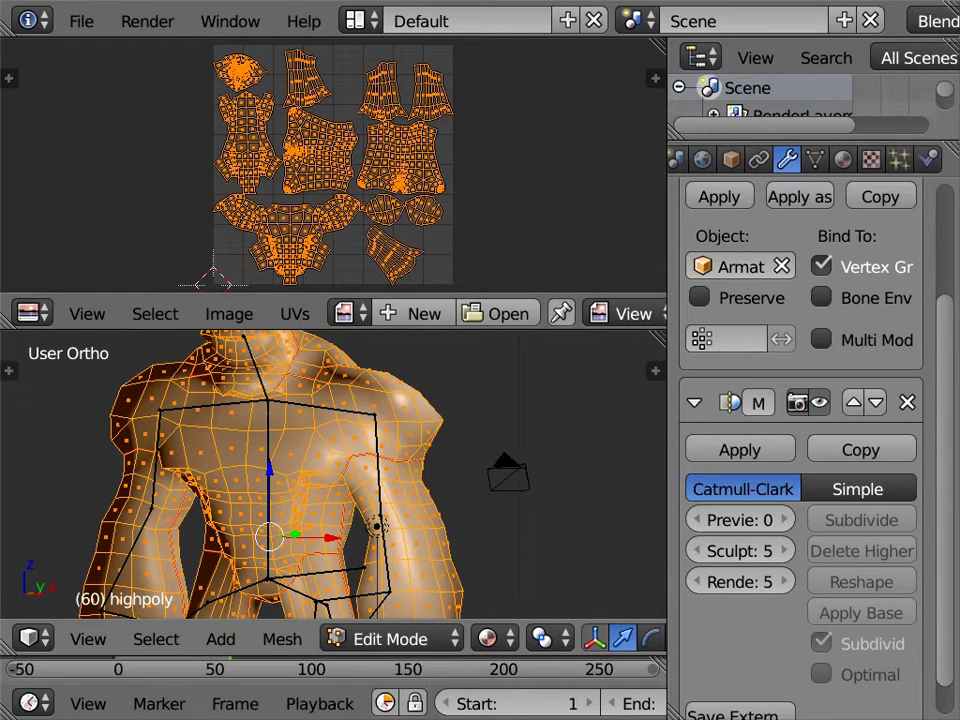
Create a blank 1024×1024 image under the golem's UV layout.
left_click(413, 313)
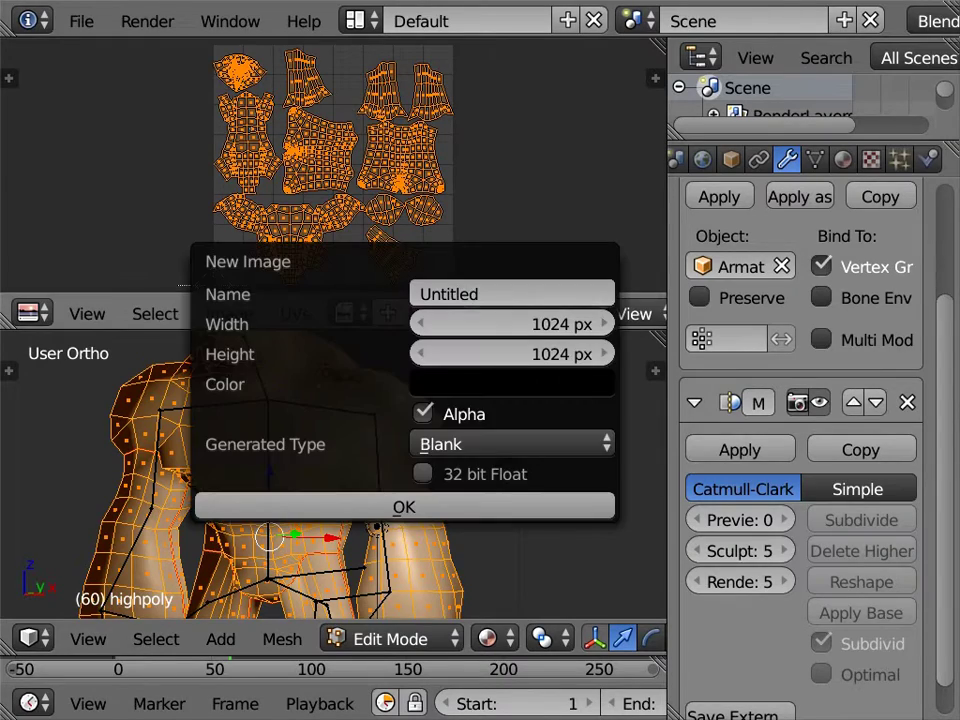
left_click(404, 507)
middle_click_drag(420, 480, 330, 470)
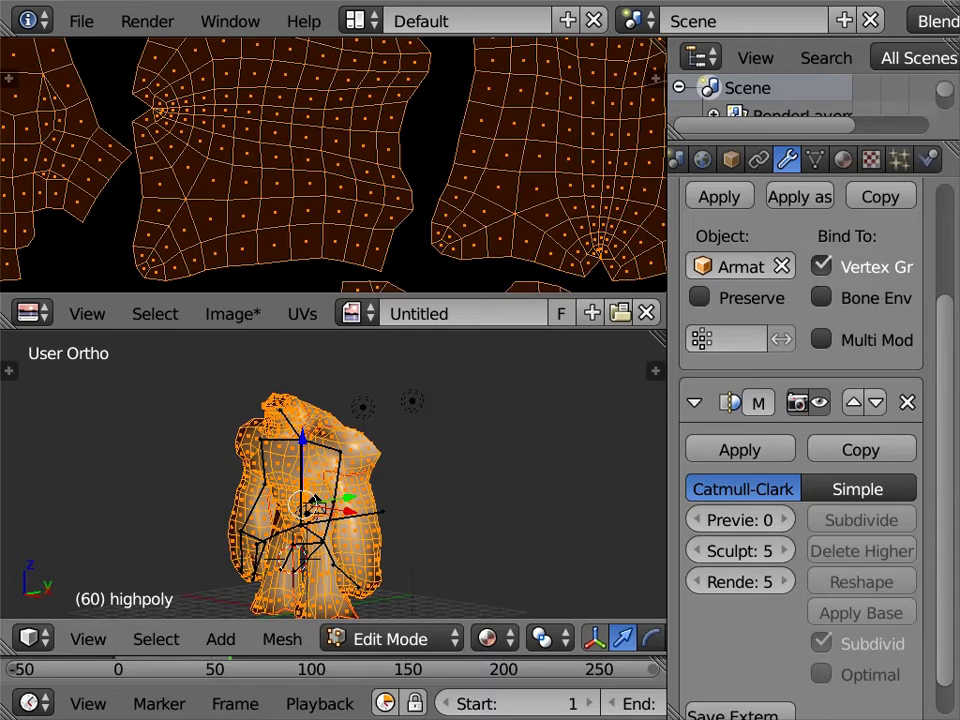
scroll(333, 165, "down", 6)
key("Tab")
key("Tab")
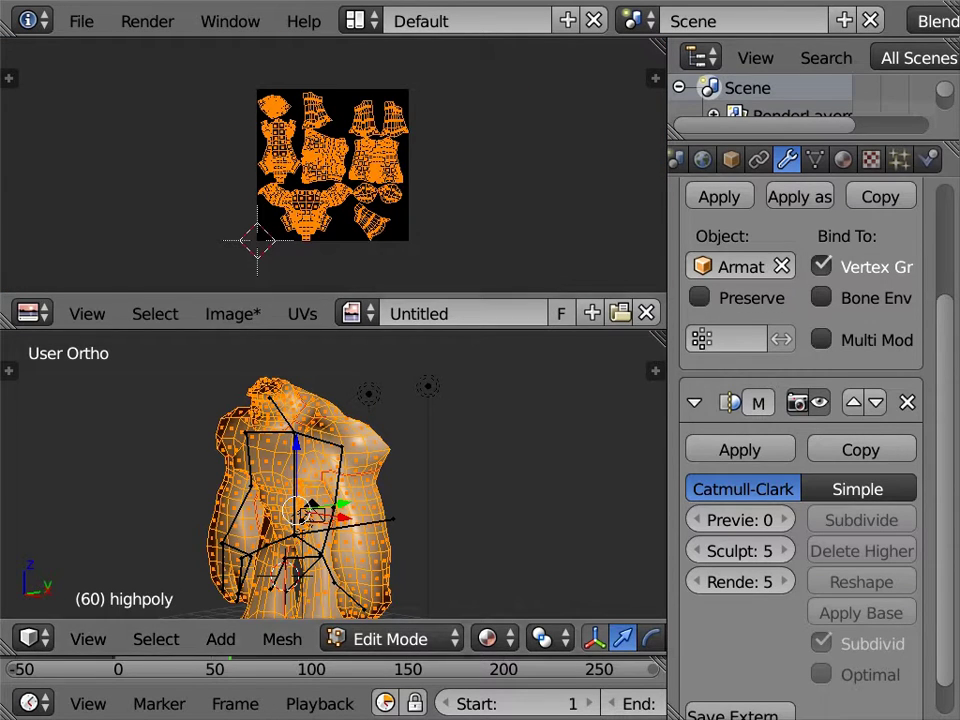
scroll(810, 159, "left", 3)
Bake a Normals map from Multires into the image via the Render Bake panel.
left_click(746, 159)
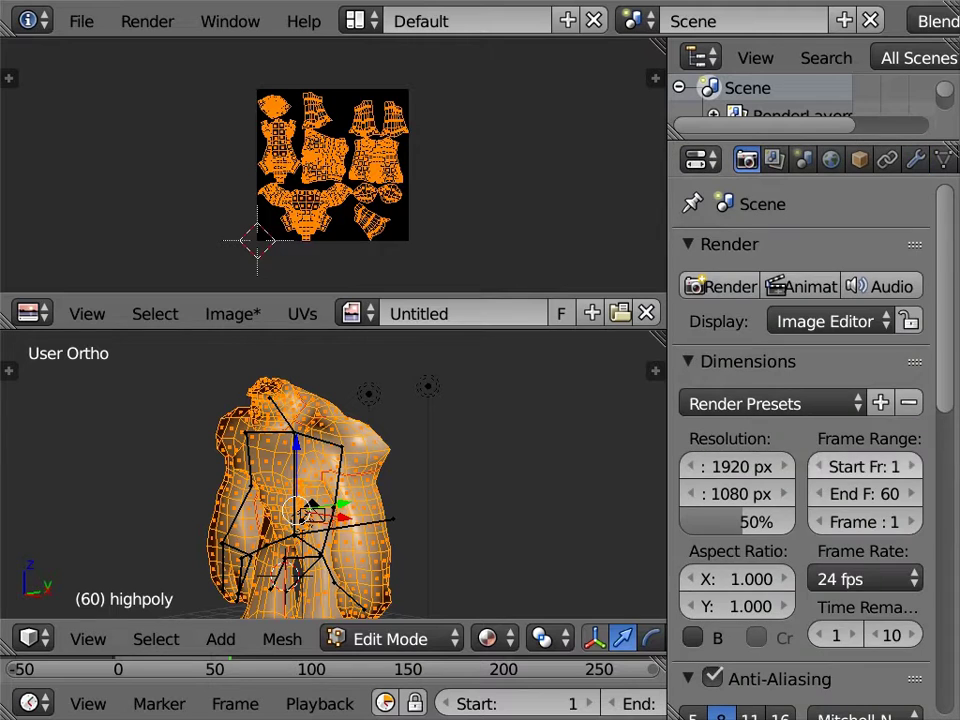
scroll(810, 450, "down", 3)
scroll(810, 450, "down", 7)
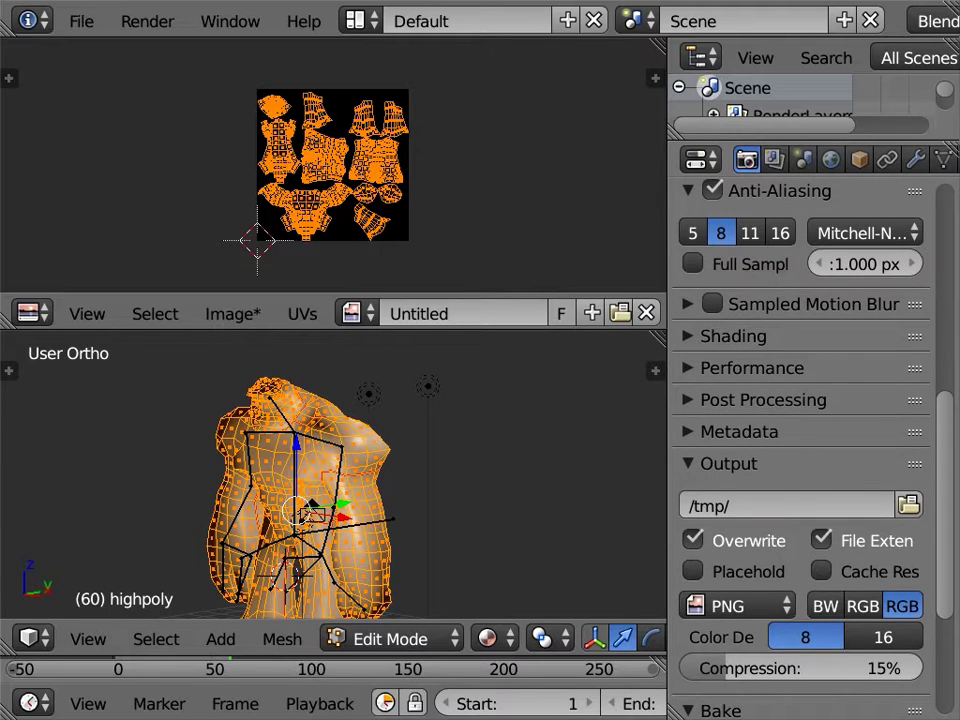
scroll(810, 450, "down", 5)
left_click(845, 600)
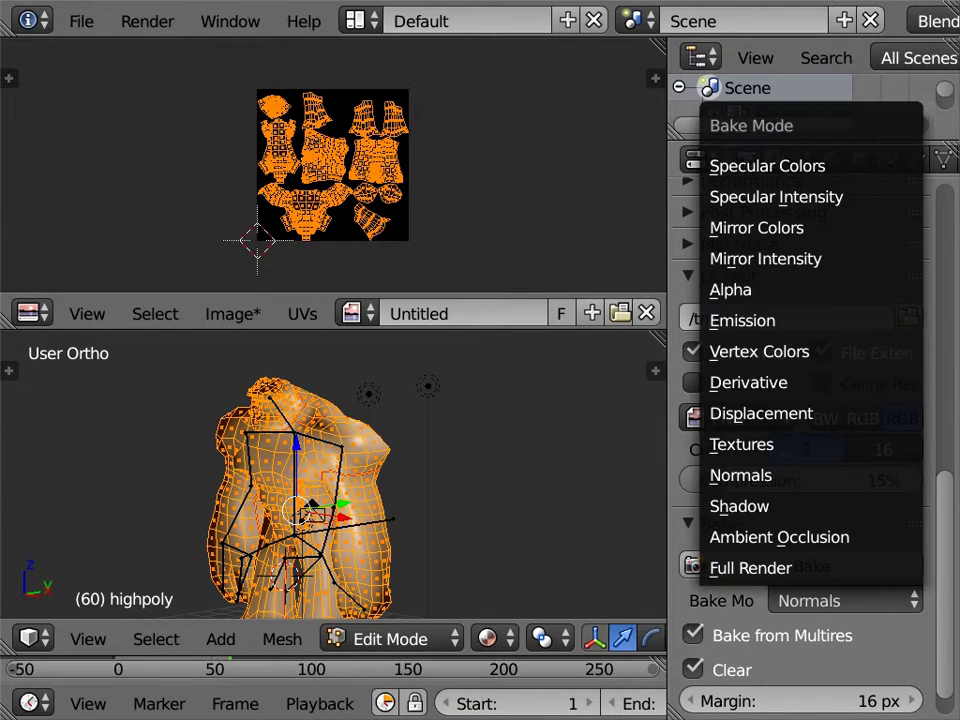
left_click(693, 635)
left_click(693, 635)
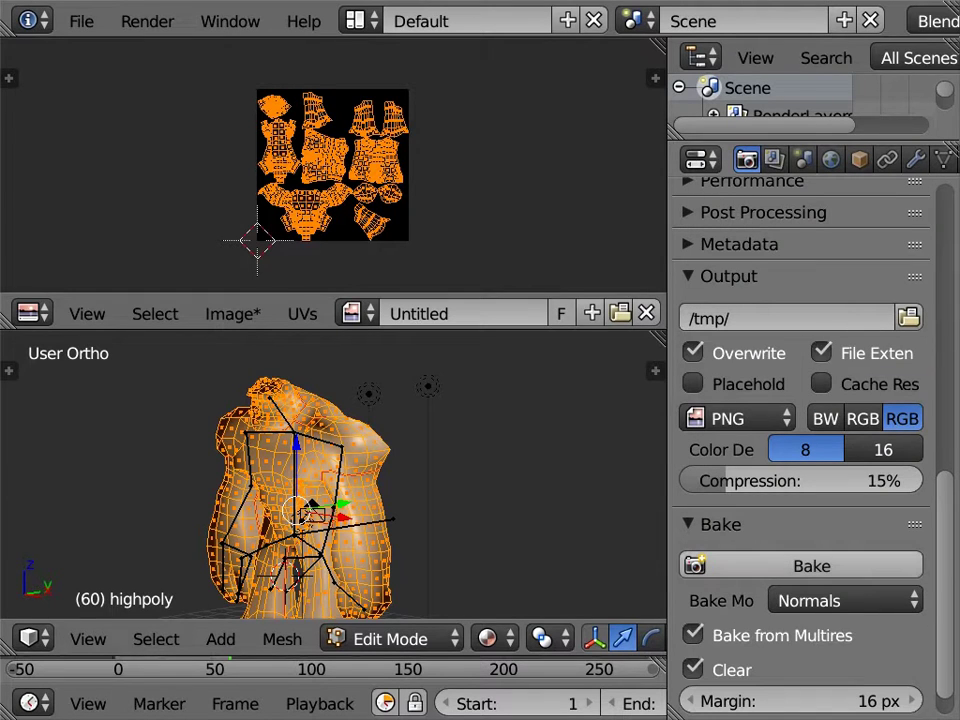
left_click(812, 566)
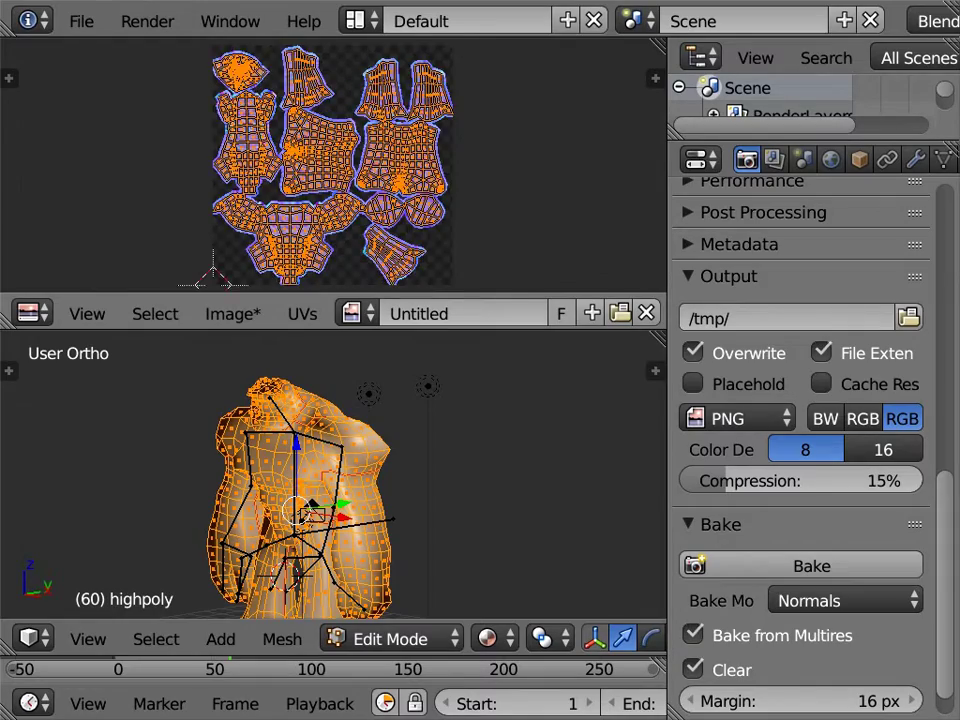
scroll(333, 166, "up", 3)
Save the baked normal map as lizardman_normalmap.png and restore the multi-area layout.
key("ctrl+space")
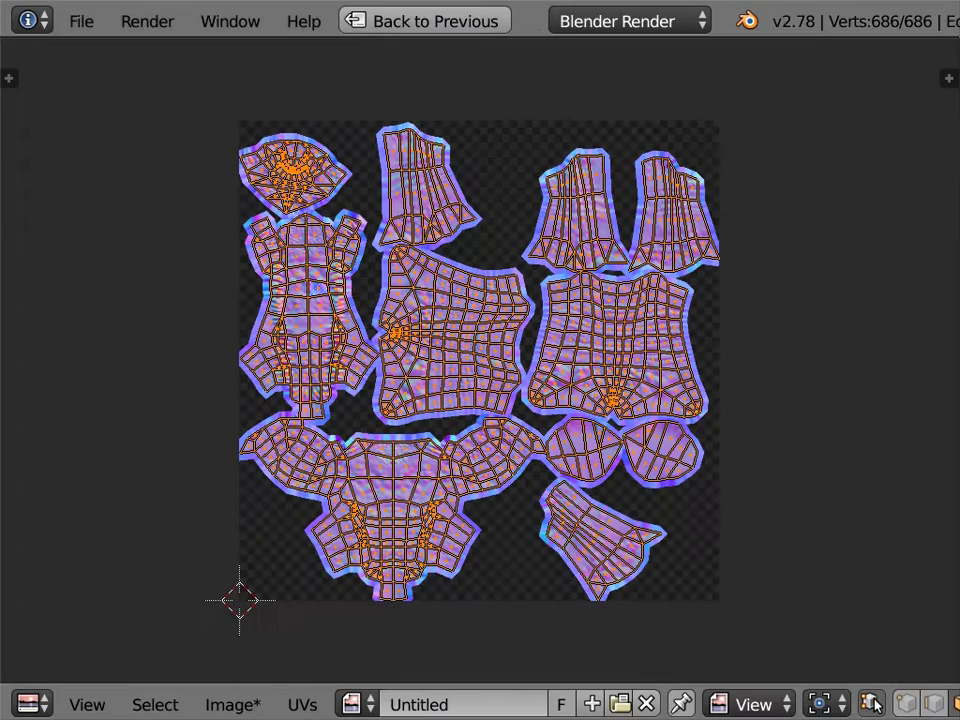
scroll(470, 390, "up", 3)
key("Tab")
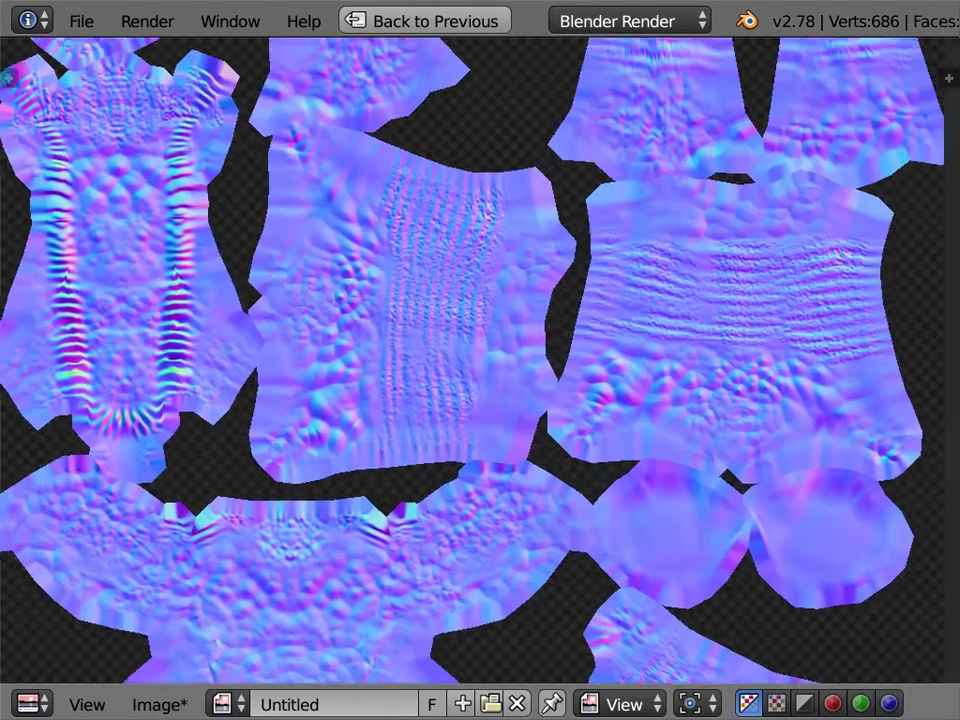
scroll(470, 390, "down", 2)
scroll(470, 390, "down", 1)
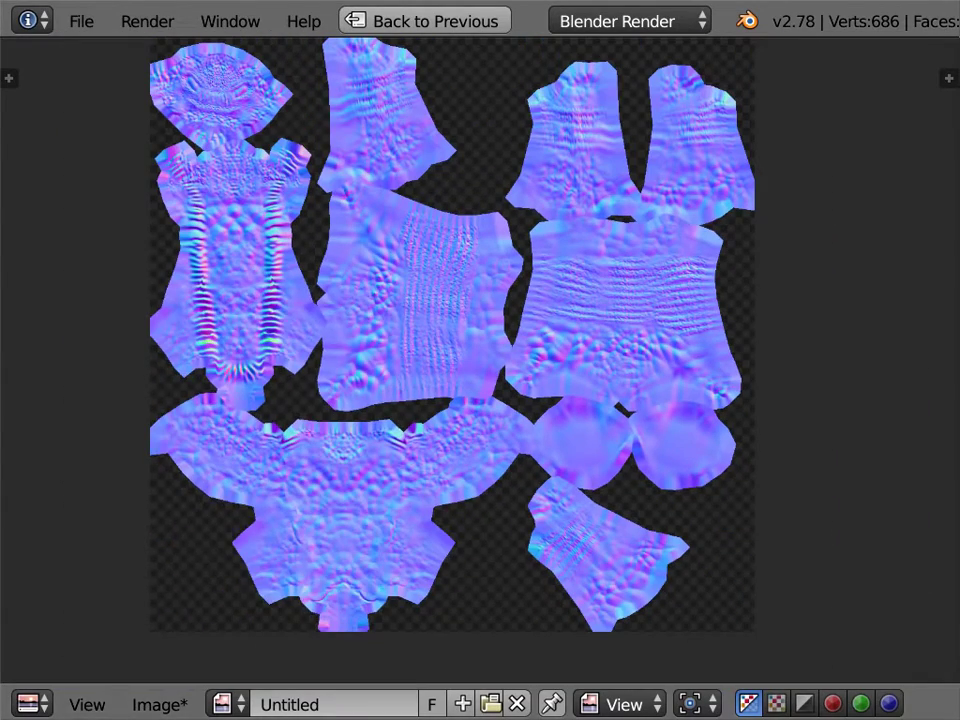
left_click(159, 704)
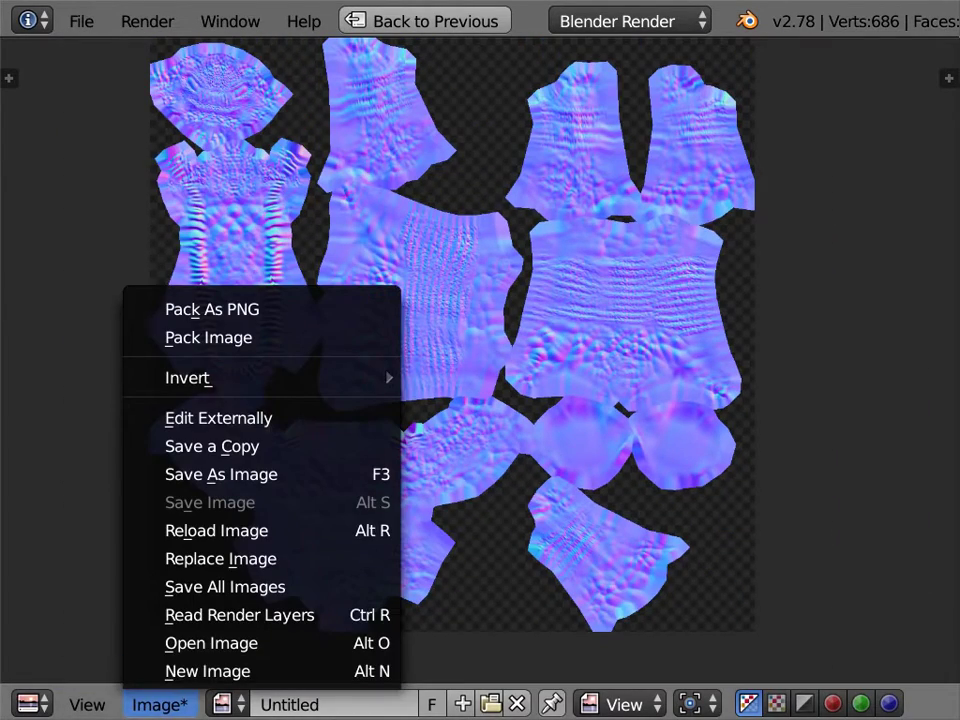
key("F3")
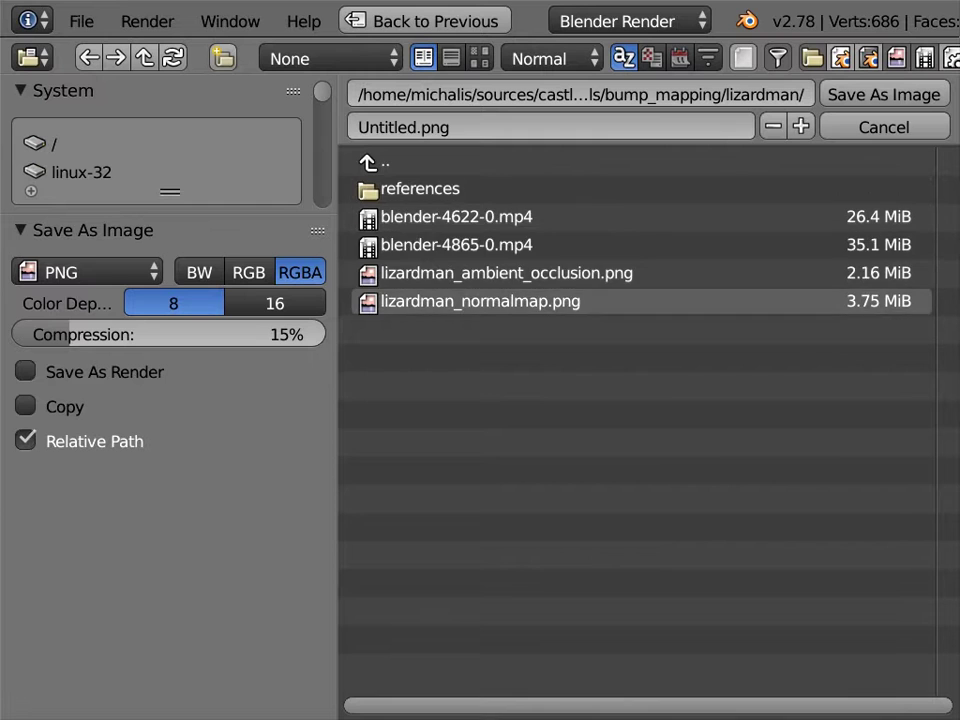
left_click(480, 301)
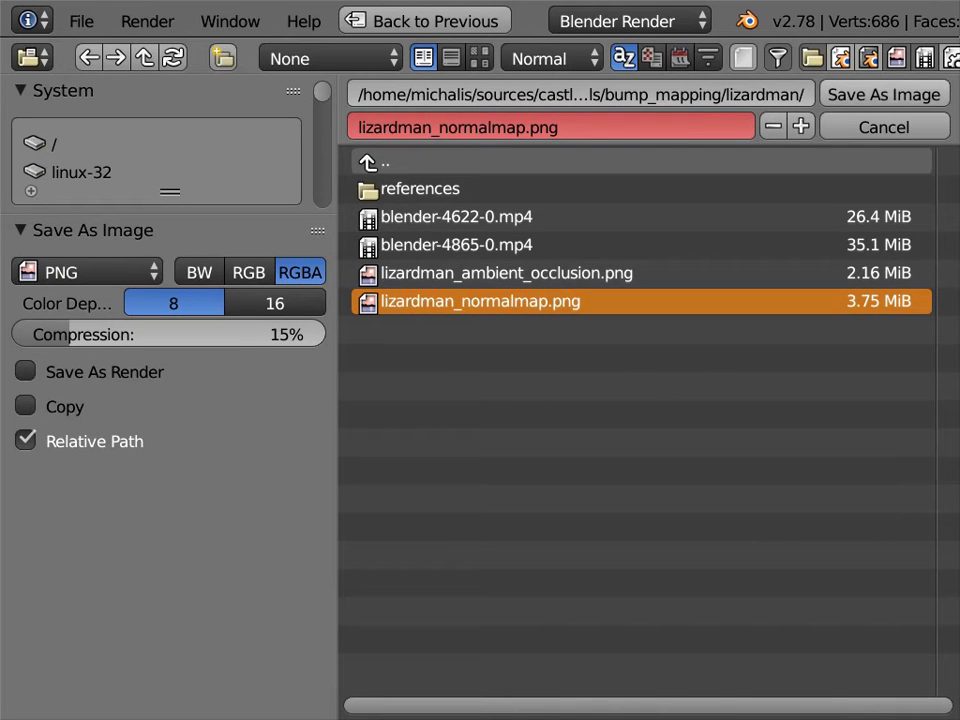
key("Return")
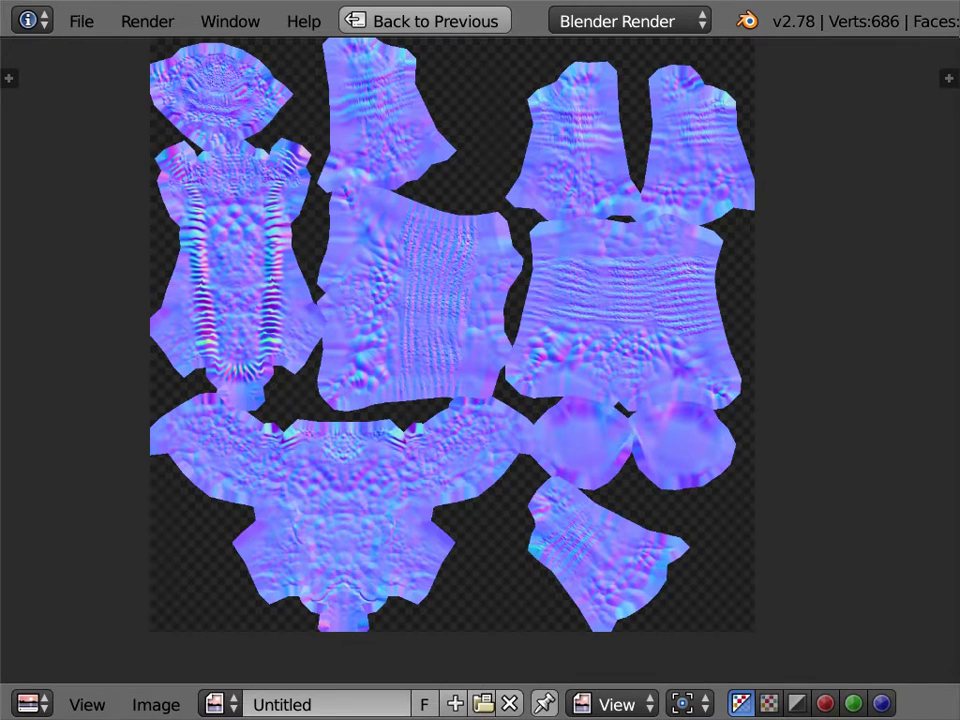
key("ctrl+Up")
Switch the bake mode to Ambient Occlusion and bake the AO map into the Untitled image.
scroll(805, 420, "down", 1)
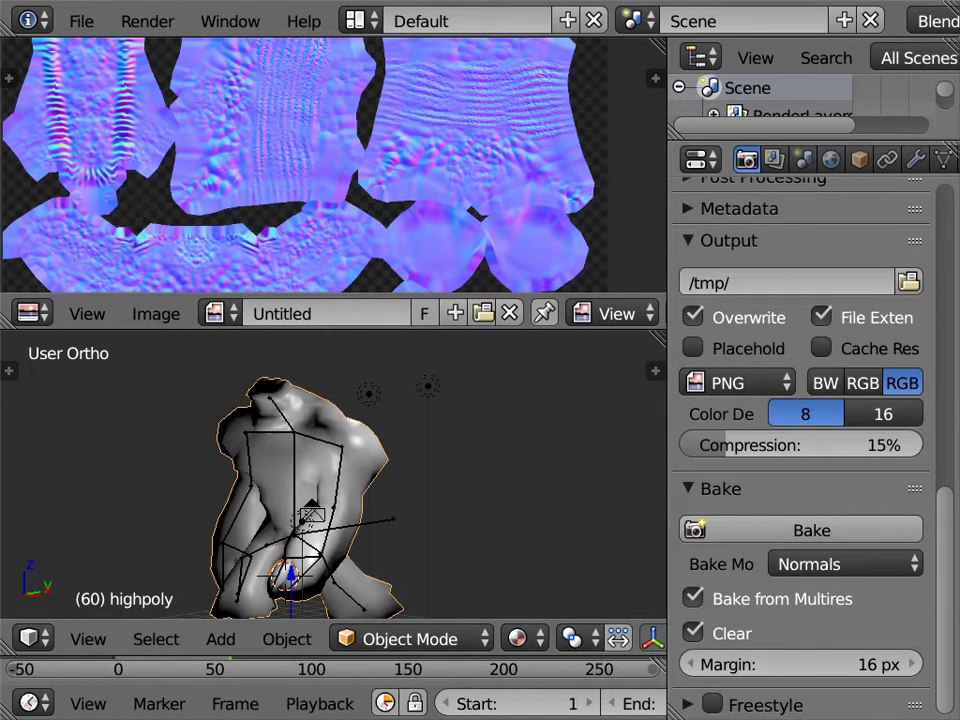
left_click(845, 564)
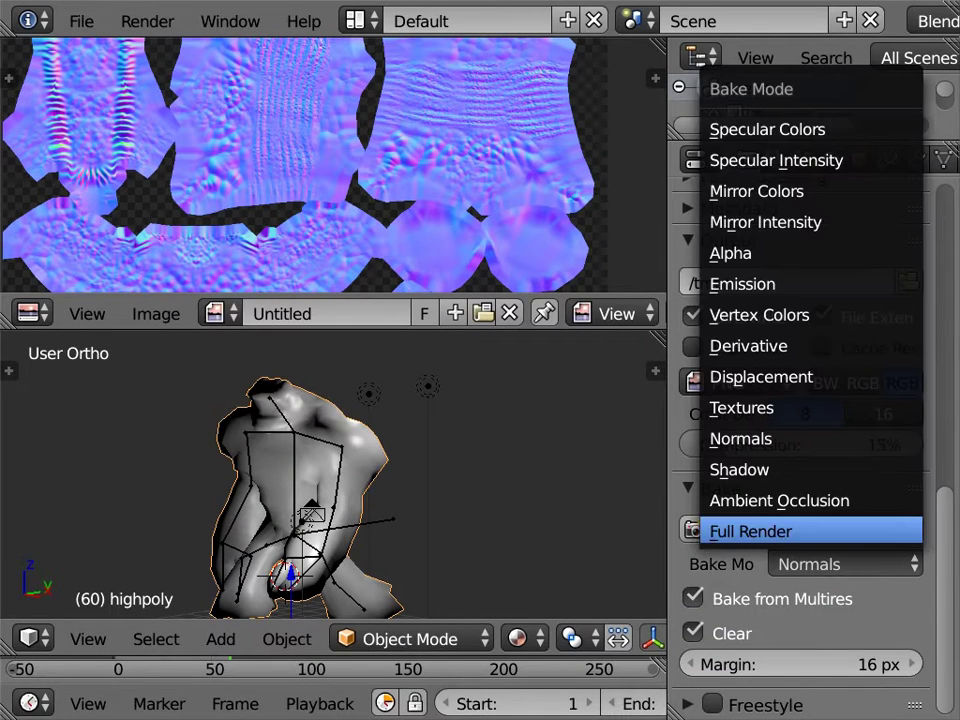
left_click(779, 500)
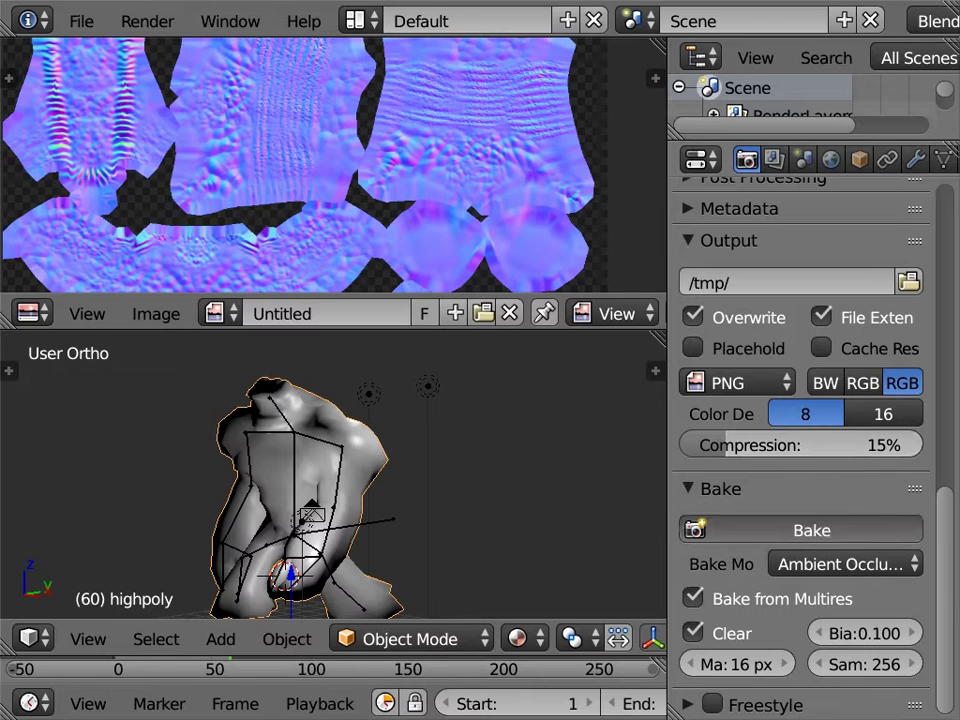
left_click(811, 530)
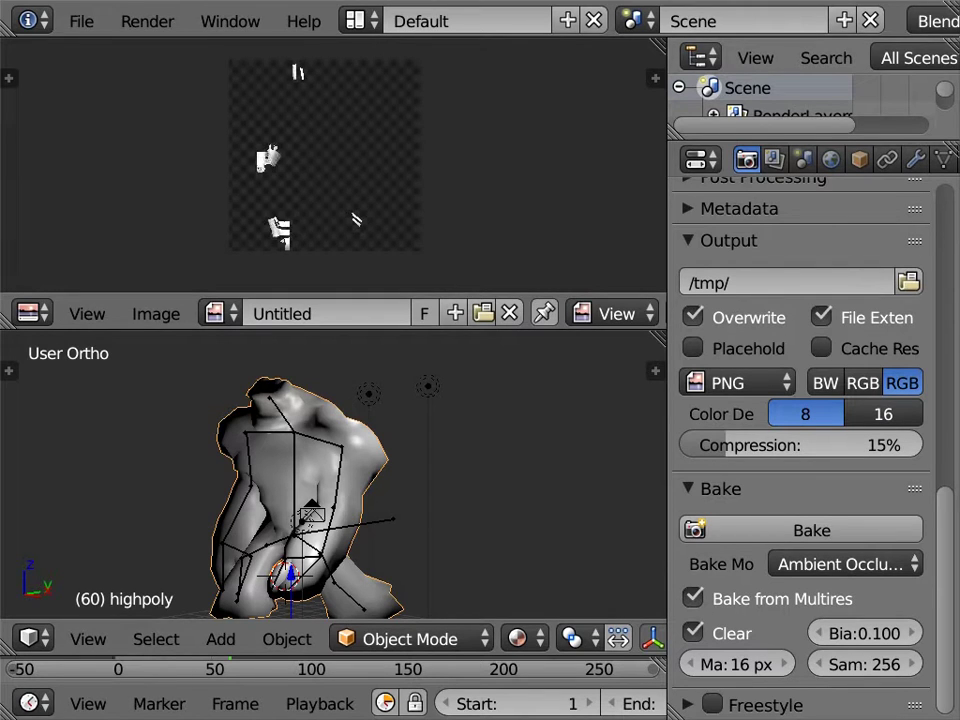
scroll(480, 20, "right", 5)
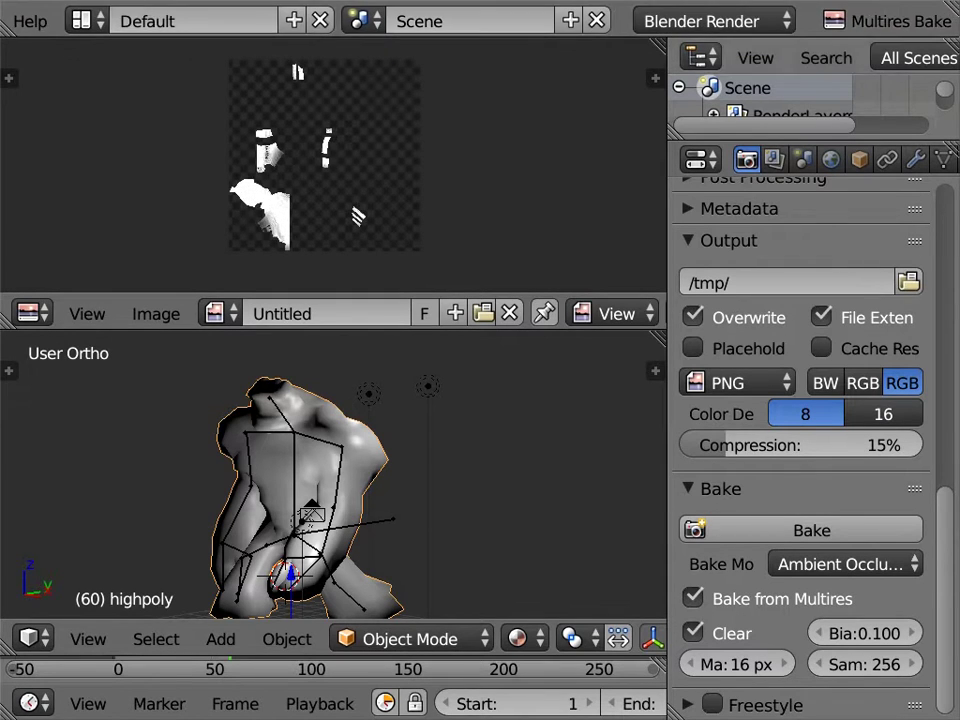
scroll(480, 20, "right", 5)
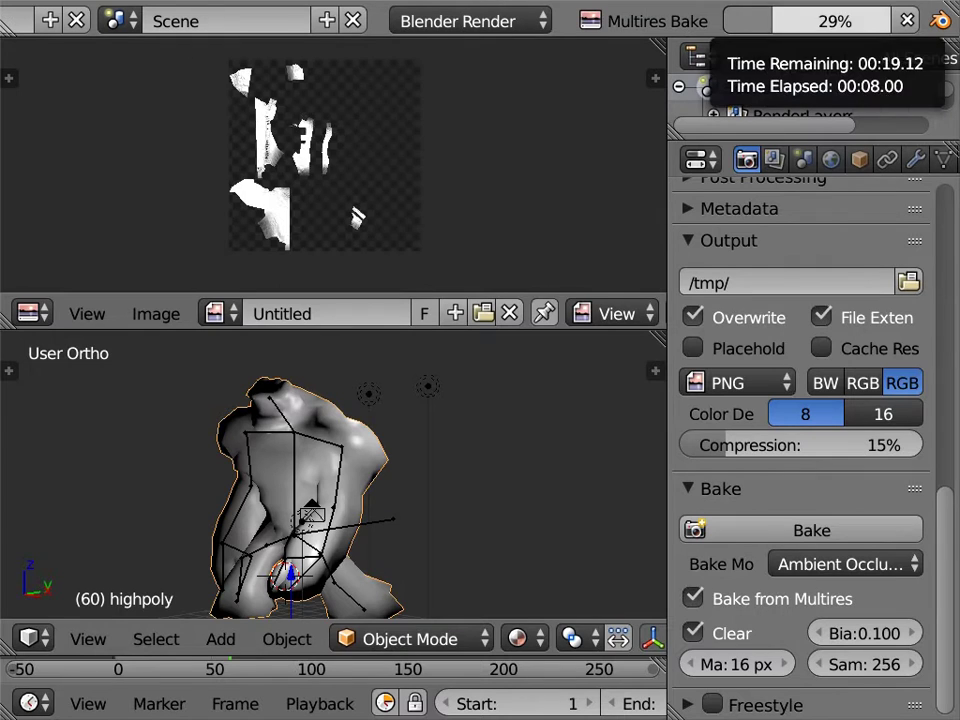
Save the baked AO map over lizardman_ambient_occlusion.png and zoom out to show the whole texture.
scroll(333, 165, "up", 3)
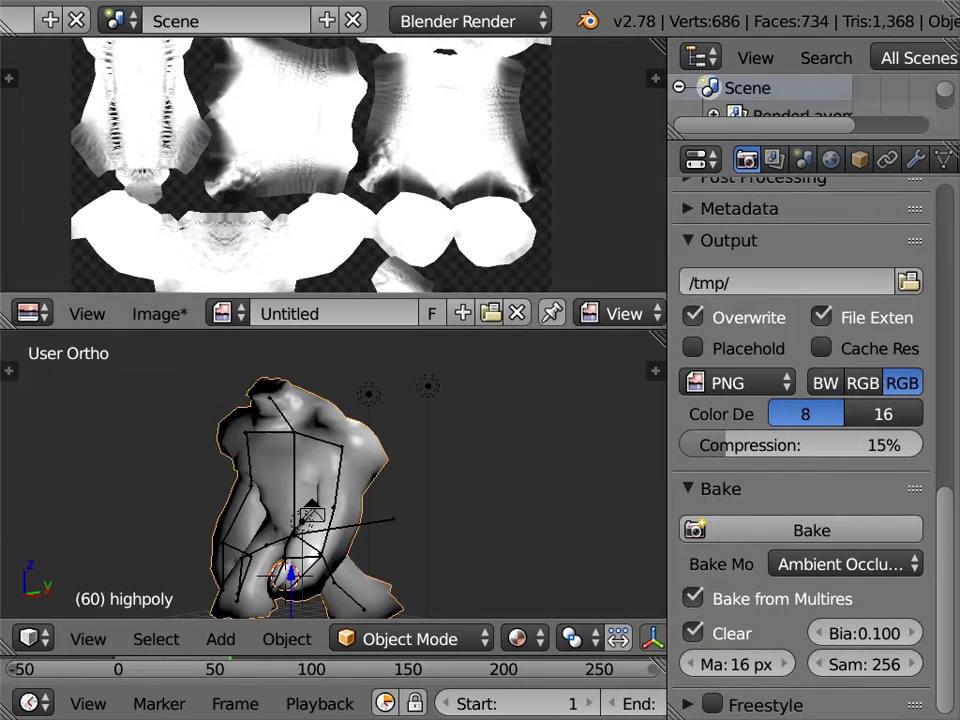
scroll(333, 165, "up", 3)
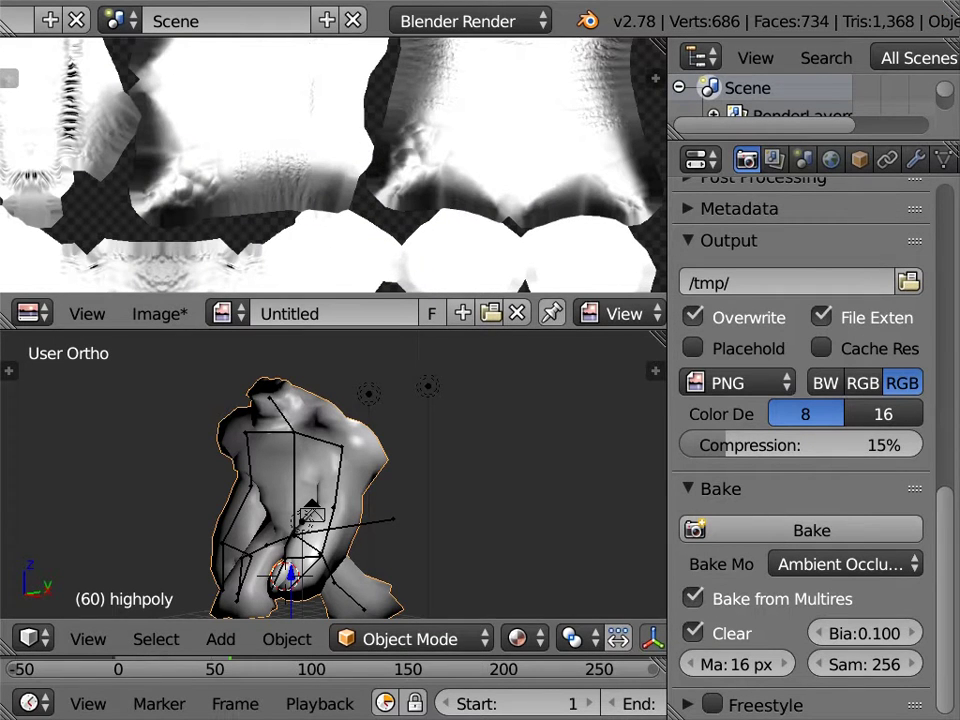
left_click(159, 313)
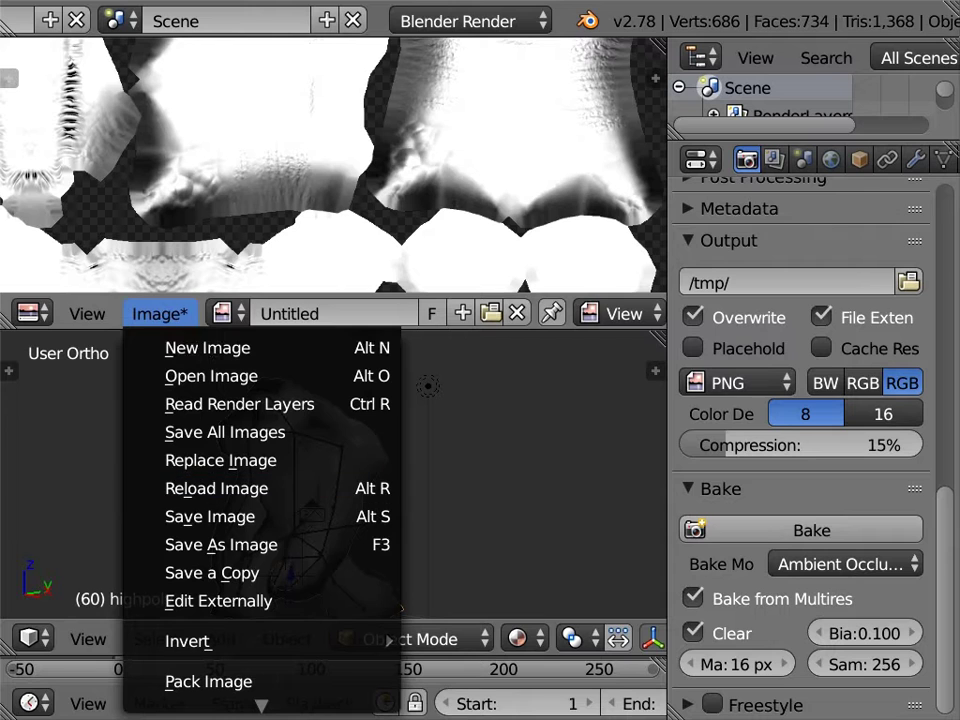
left_click(220, 544)
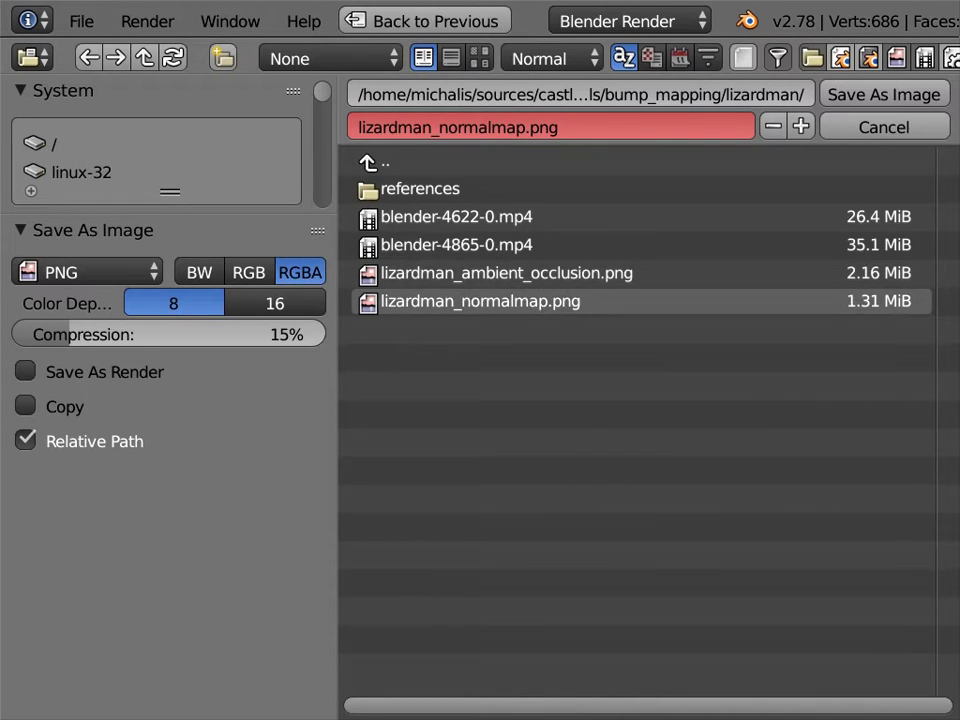
left_click(500, 273)
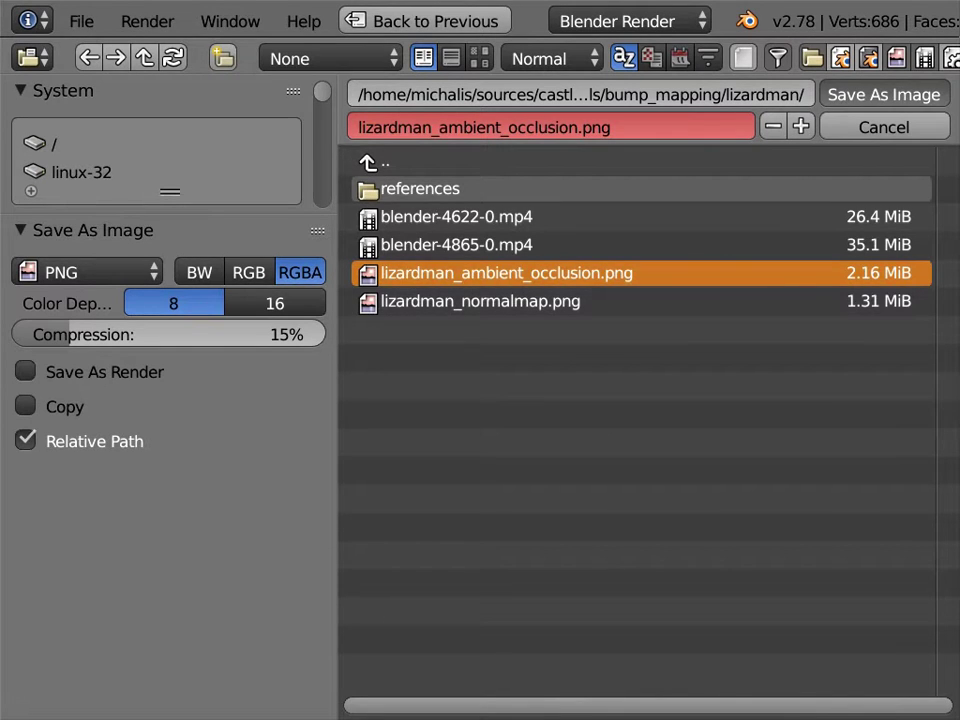
key("Return")
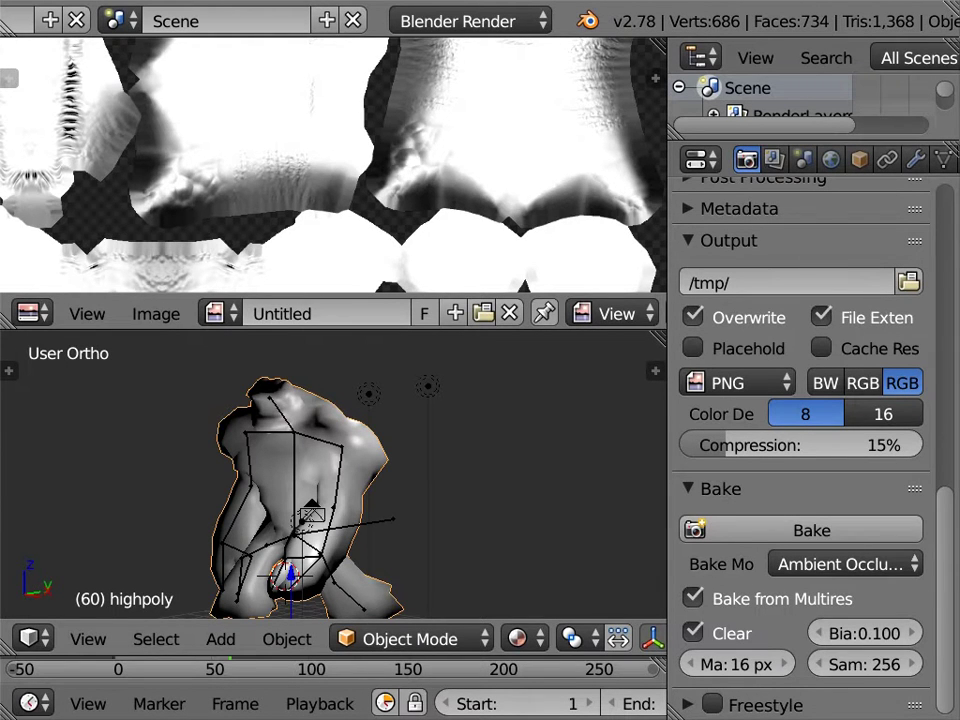
key("Home")
Export the golem as lizardman.castle-anim-frames with 4 frames to skip, then quit Blender.
scroll(320, 165, "down", 1)
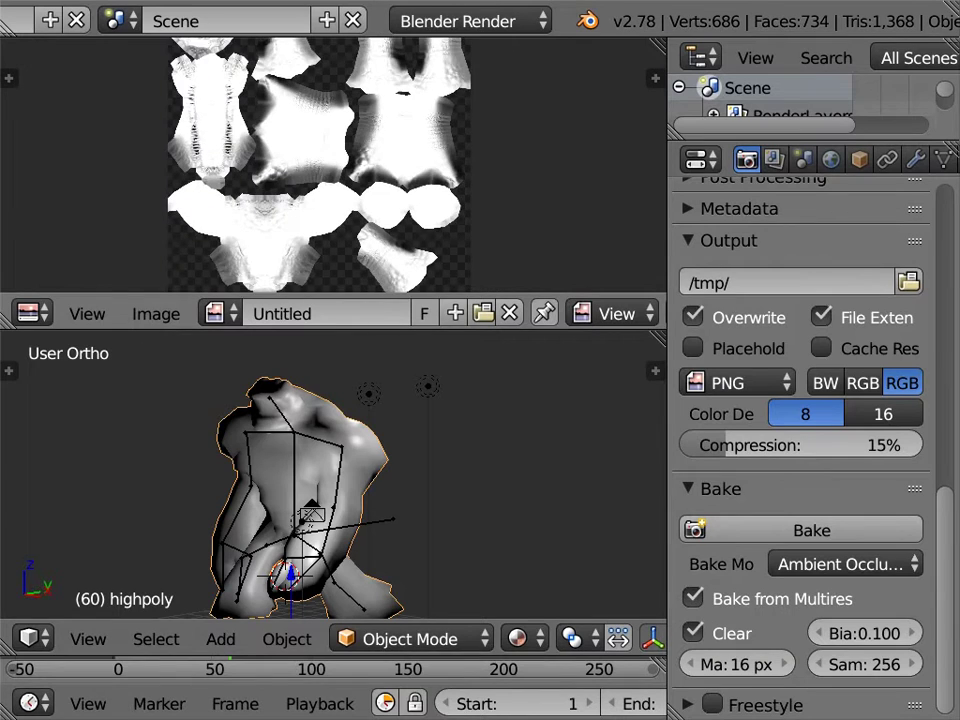
scroll(320, 165, "down", 1)
left_click(86, 639)
left_click(86, 639)
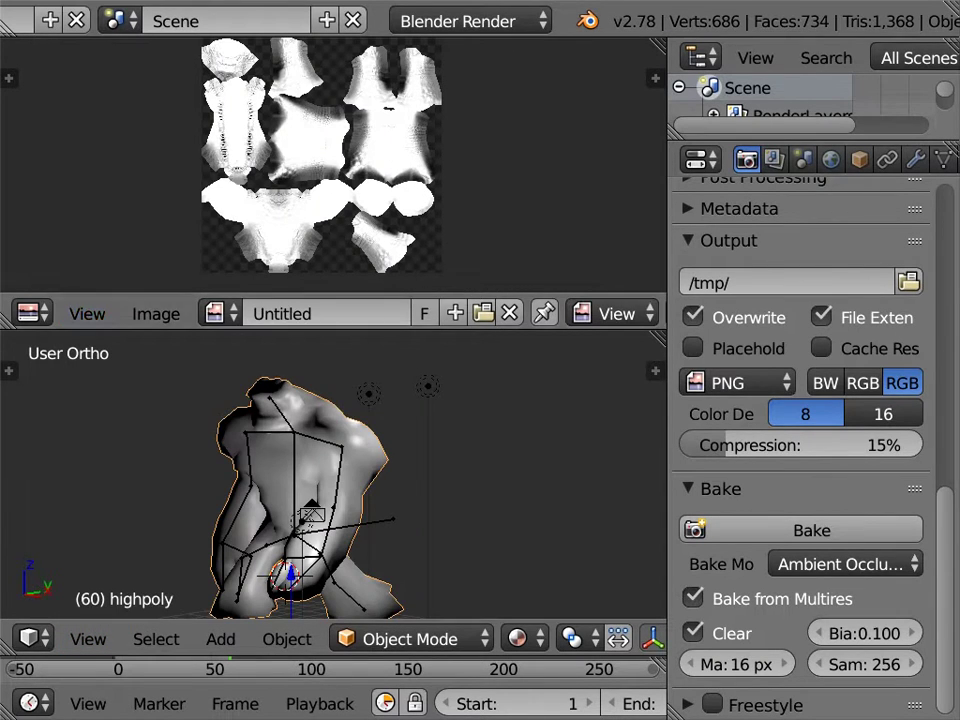
scroll(250, 21, "up", 10)
left_click(81, 21)
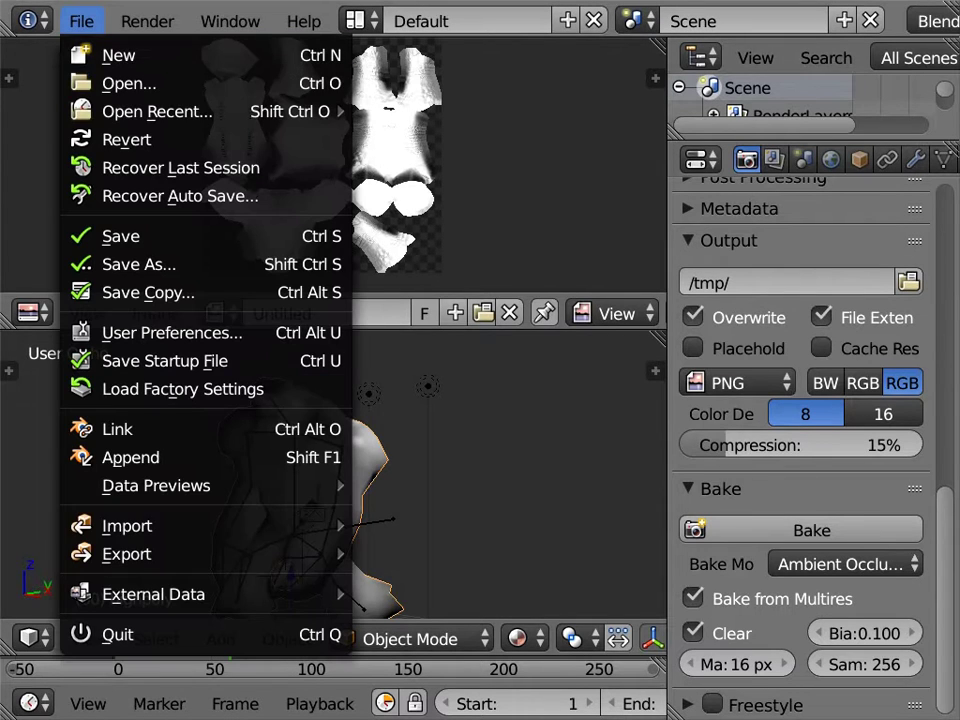
mouse_move(127, 553)
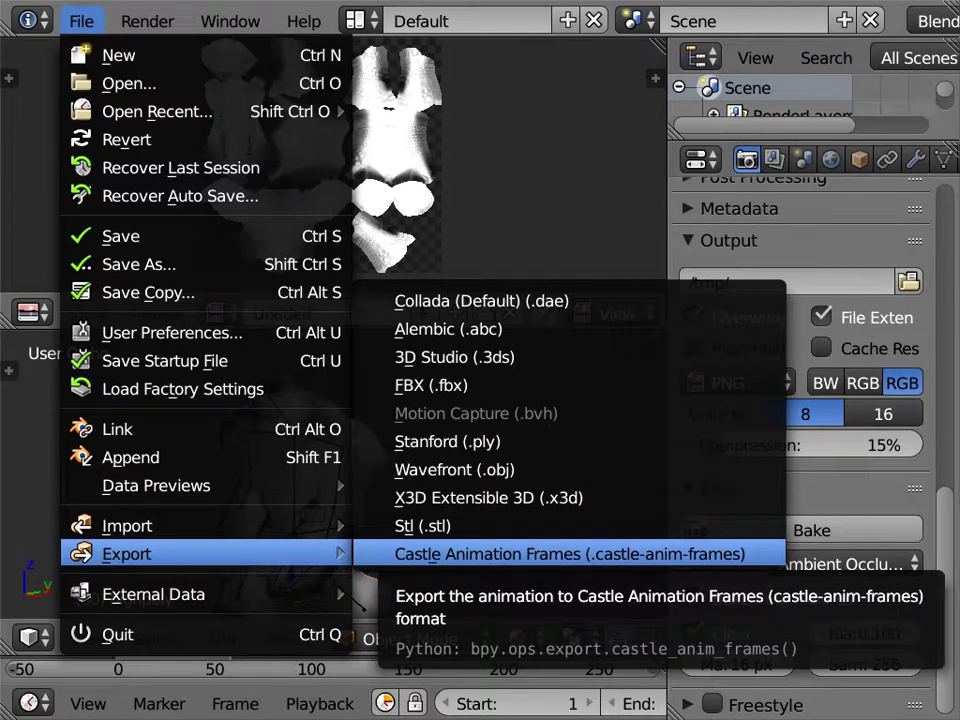
left_click(440, 554)
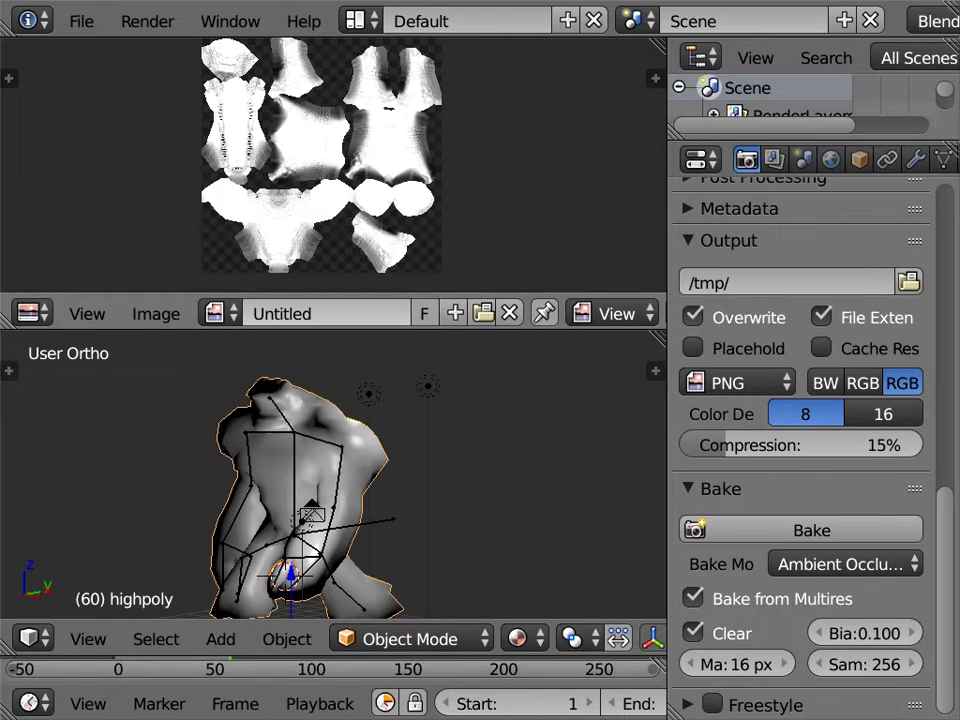
key("ctrl+q")
Confirm quitting Blender and show the golem in view3dscene as solid with a wireframe overlay.
left_click(332, 448)
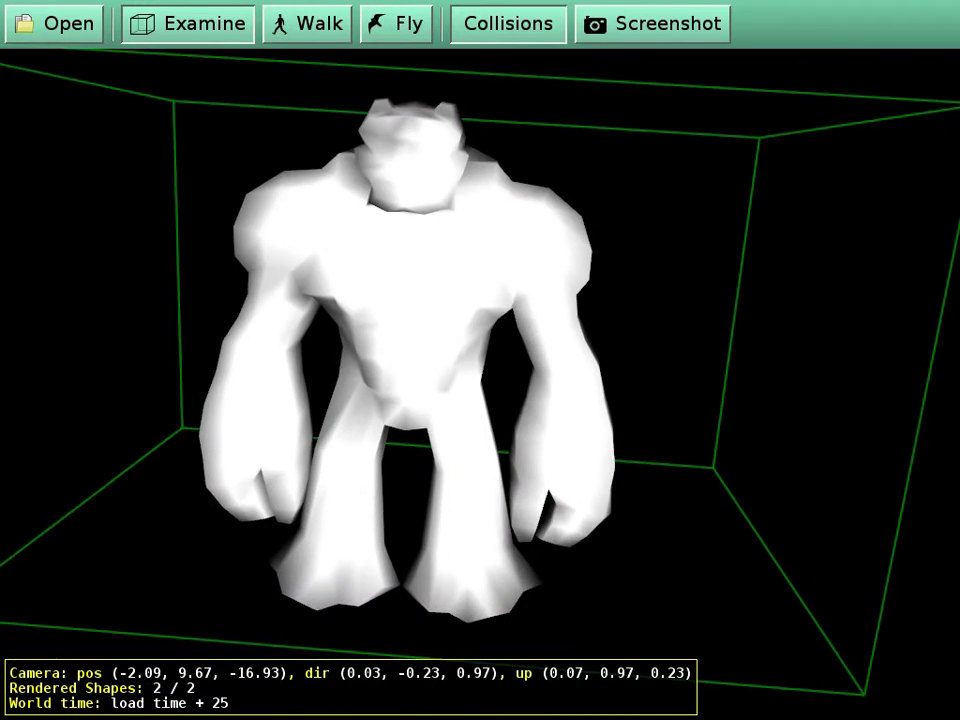
key("ctrl+w")
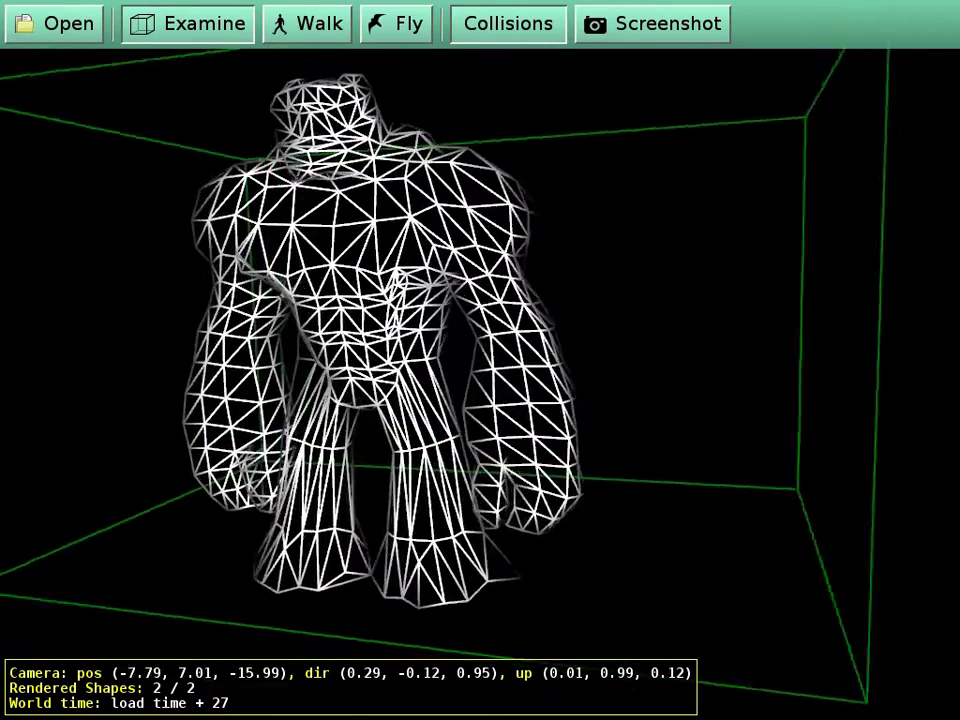
key("ctrl+w")
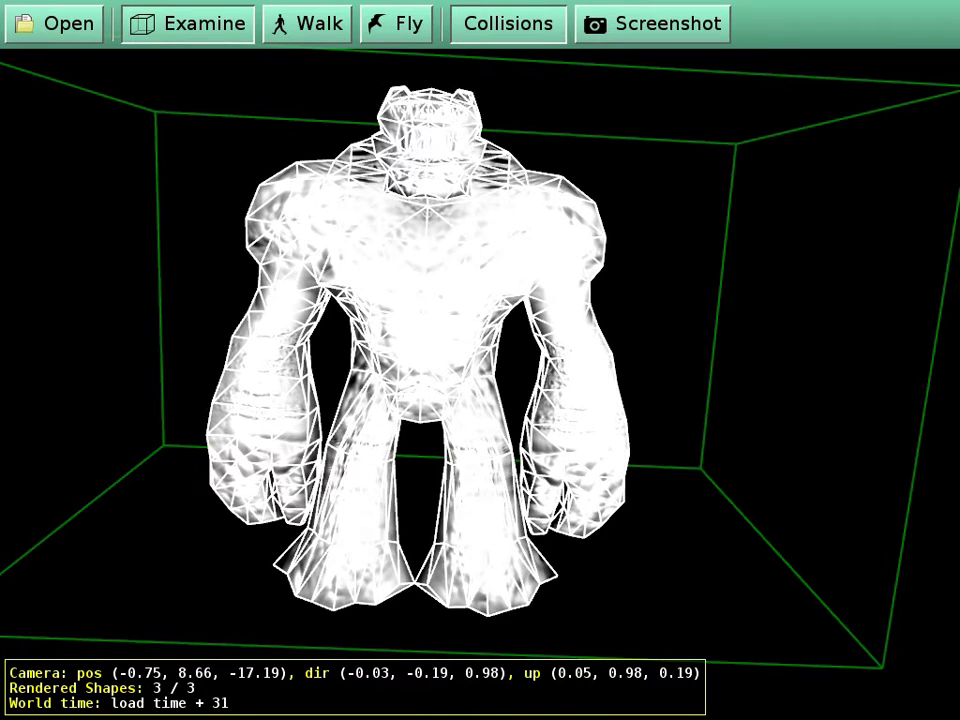
scroll(480, 360, "up", 3)
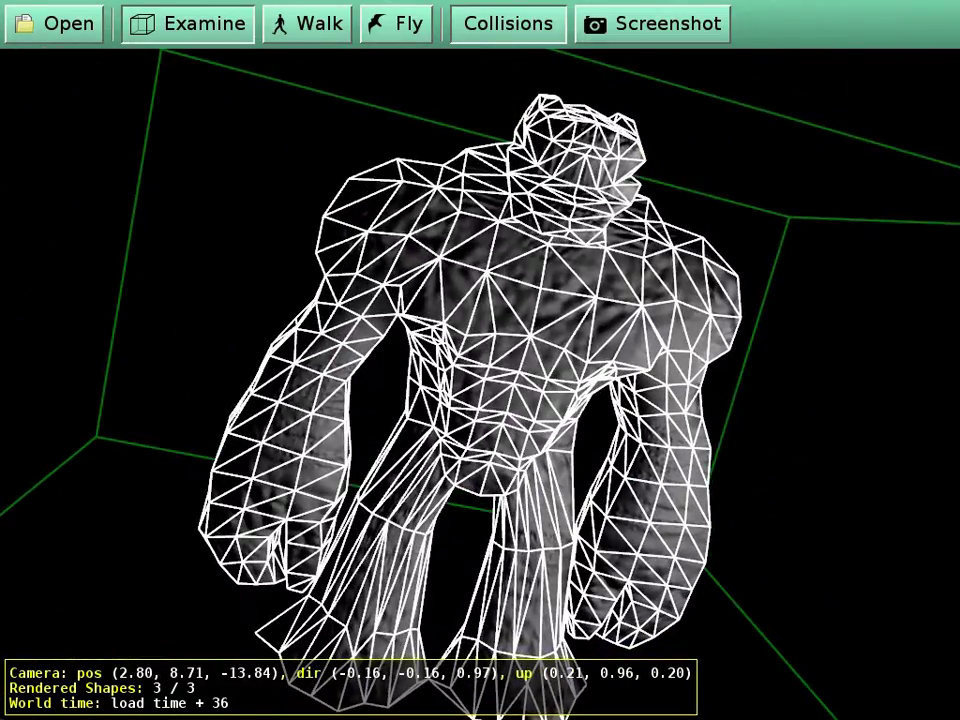
Open the Lights Editor and the LA_Lamp point light's location settings.
key("alt+e")
key("Down")
key("Down")
key("Return")
key("Up")
key("Up")
key("Up")
key("Up")
key("Return")
key("Down")
key("Down")
key("Down")
key("Down")
key("Down")
Nudge the point light's Location X to -0.41.
key("Left")
key("Left")
key("Left")
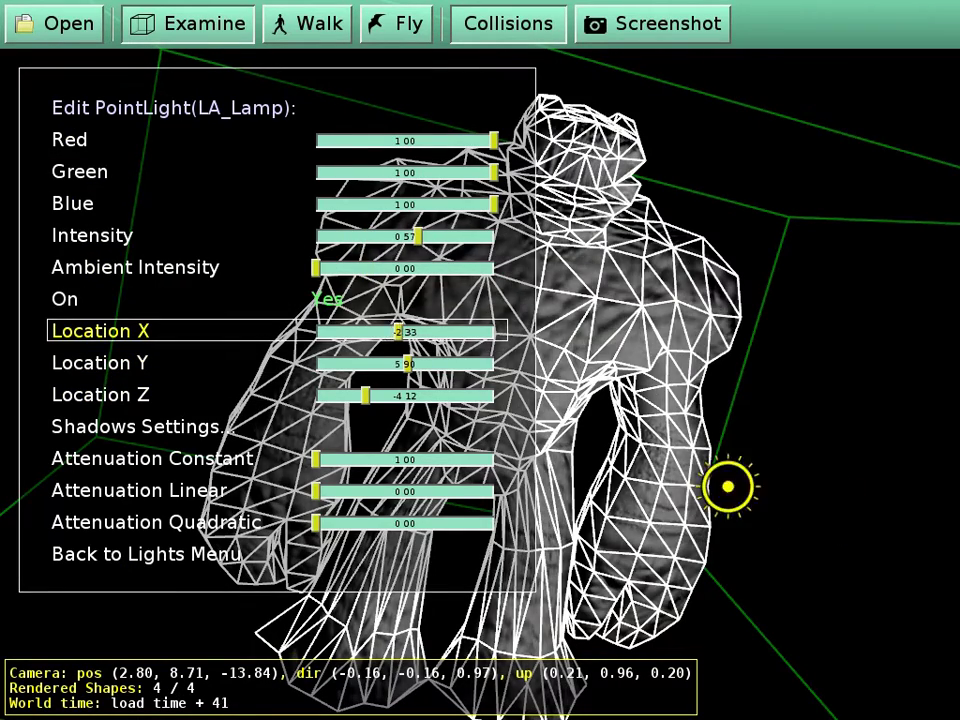
key("Left")
key("Left")
key("Left")
key("Left")
key("Left")
key("Right")
key("Right")
key("Right")
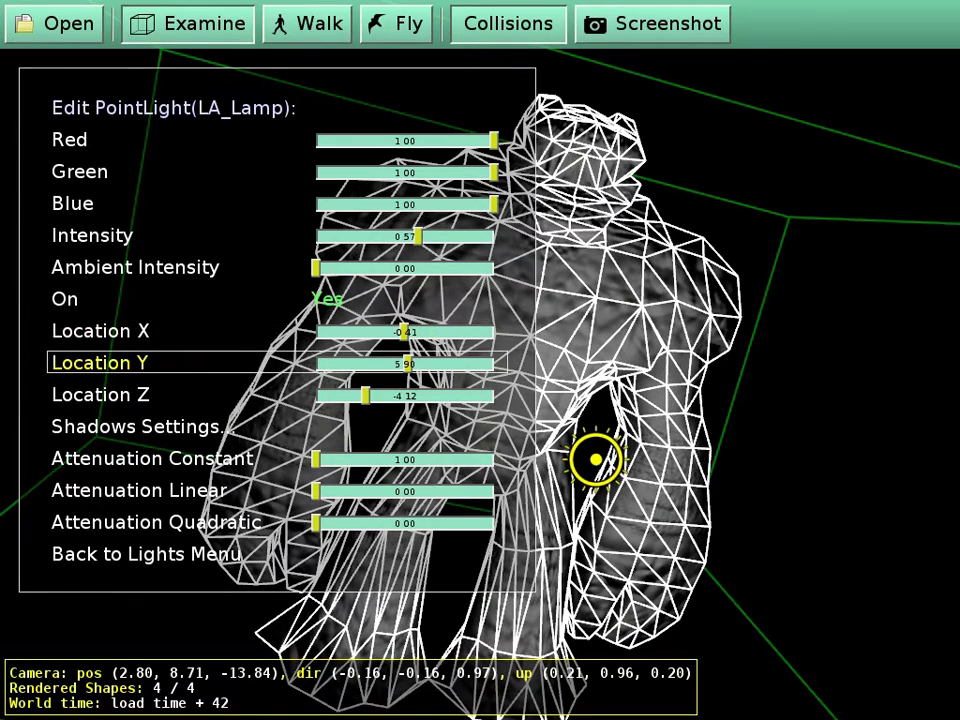
Switch the fill mode to Normal for bump-mapped smooth shading.
key("alt+v")
key("Down")
key("Right")
key("Right")
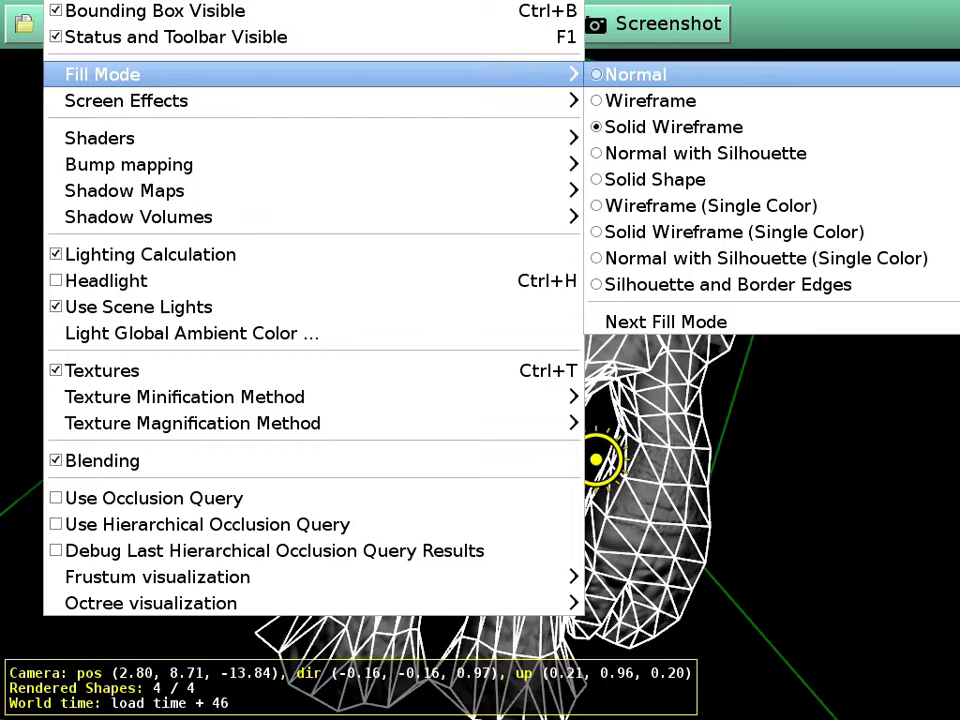
key("Return")
scroll(480, 360, "up", 3)
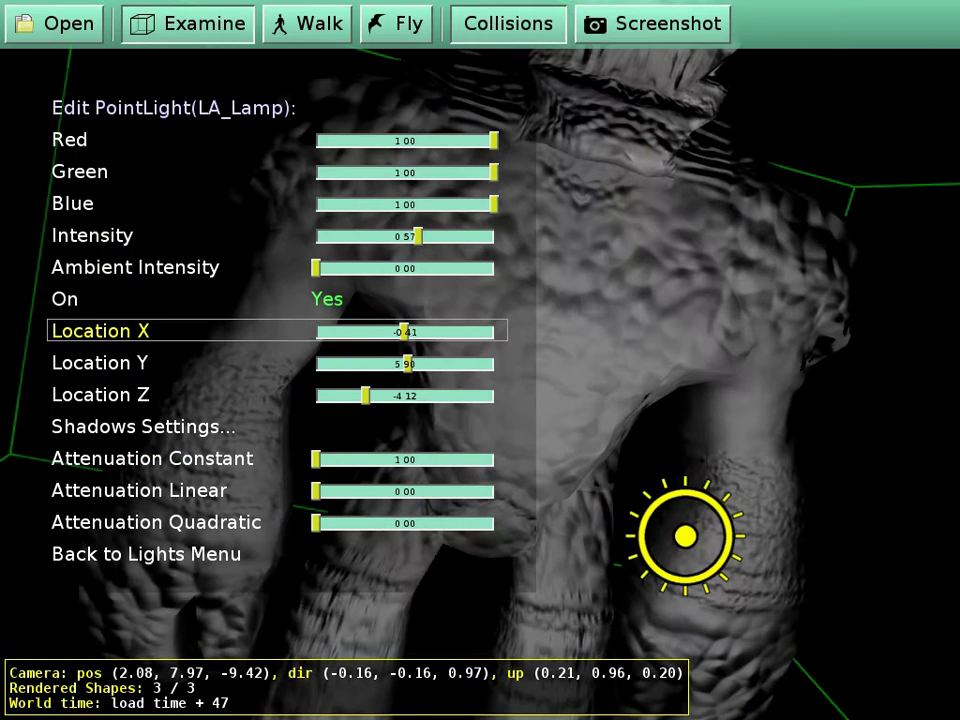
Move the point light to X -0.73, Y 8.43, Z -3.11 and orbit around the golem.
key("Down")
key("Down")
key("Left")
key("Left")
key("Left")
key("Left")
key("Right")
key("Right")
key("Right")
key("Right")
key("Right")
key("Right")
key("Left")
key("Left")
key("Down")
key("Right")
key("Right")
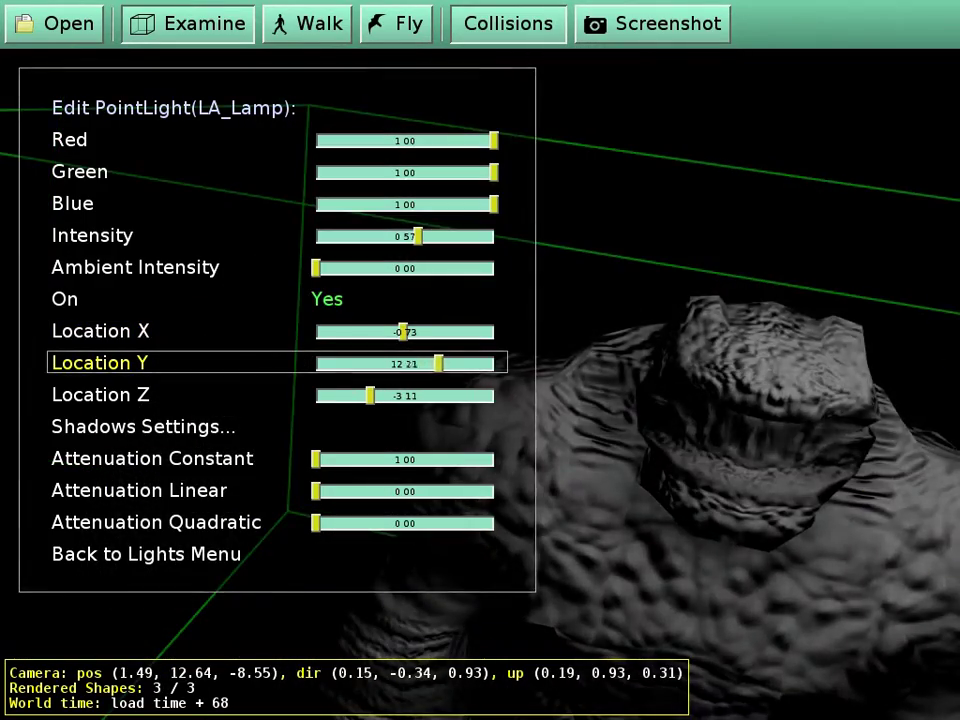
key("Left")
key("Left")
key("Right")
key("Left")
key("Left")
key("Left")
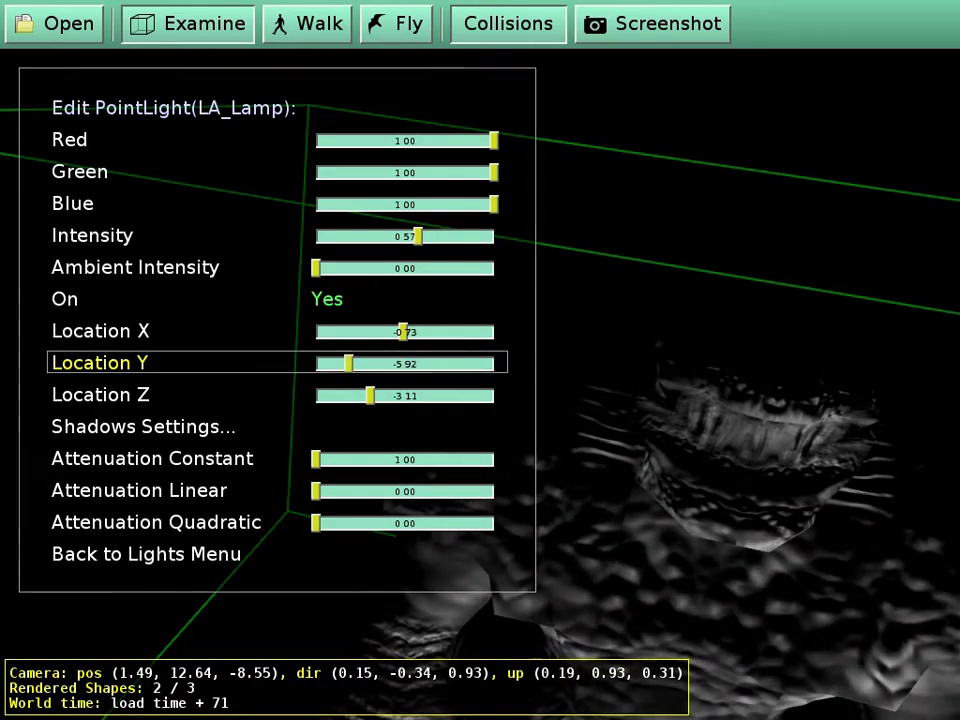
key("Right")
key("Right")
key("Down")
scroll(640, 440, "down", 3)
scroll(640, 440, "down", 2)
left_click_drag(640, 440, 560, 430)
mouse_move(560, 430)
middle_mouse_down()
mouse_move(610, 445)
mouse_move(643, 400)
middle_mouse_up()
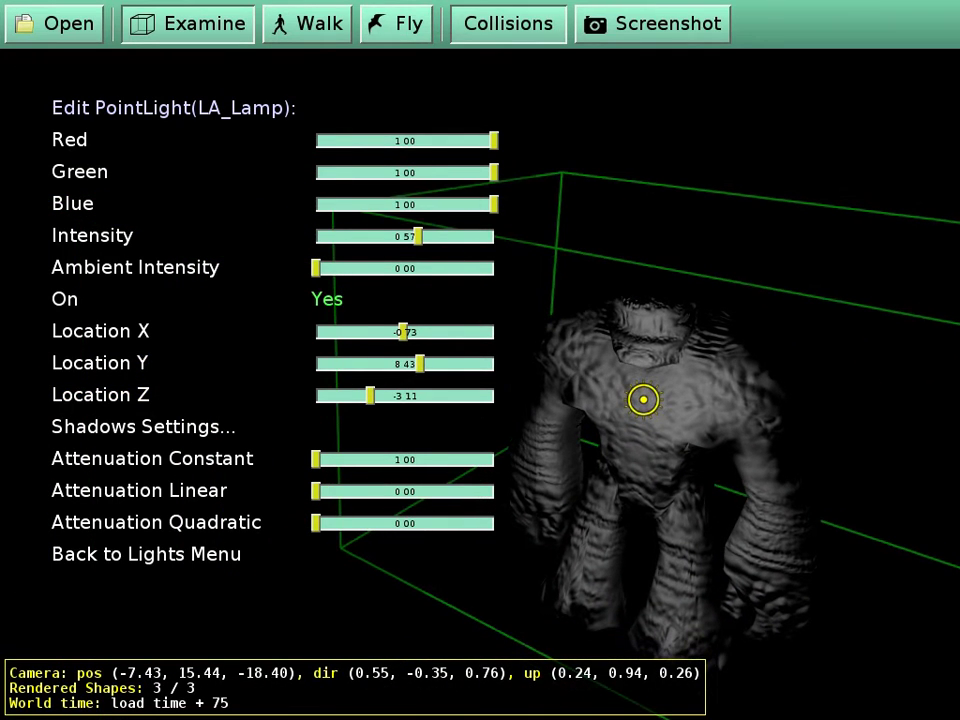
Try the walk and stay named animations, orbiting the view between them.
key("alt+a")
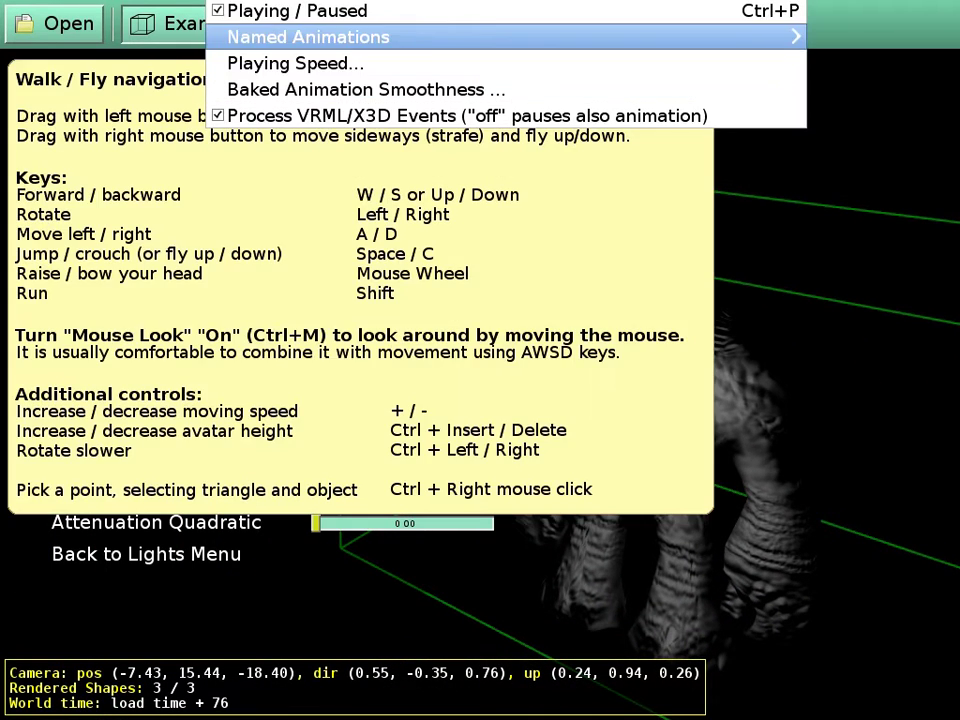
key("Down")
key("Down")
key("Return")
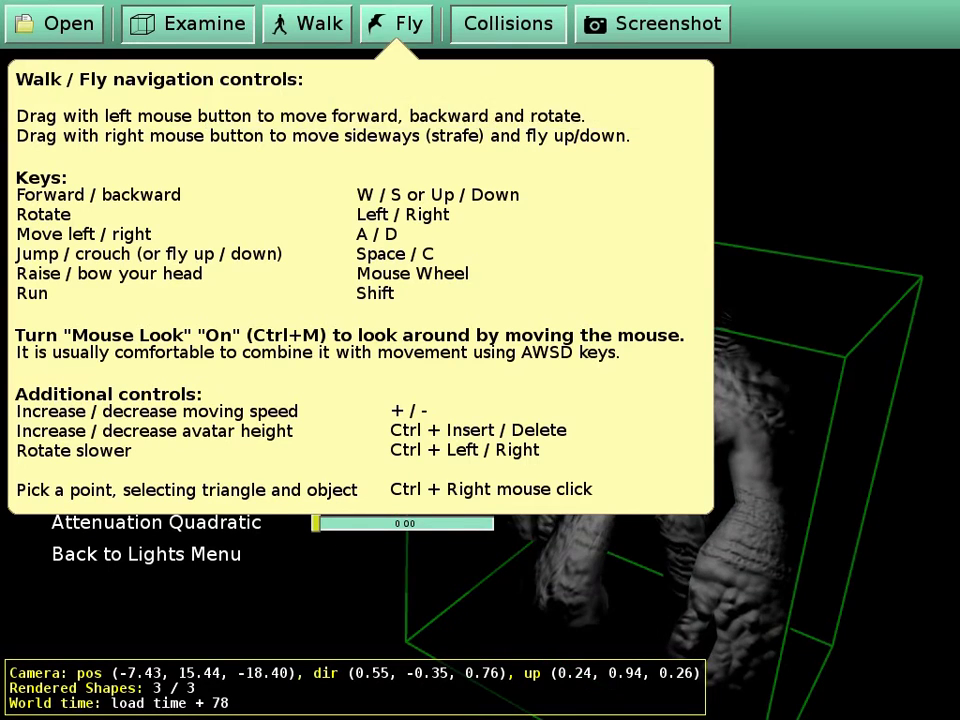
left_click_drag(643, 400, 551, 381)
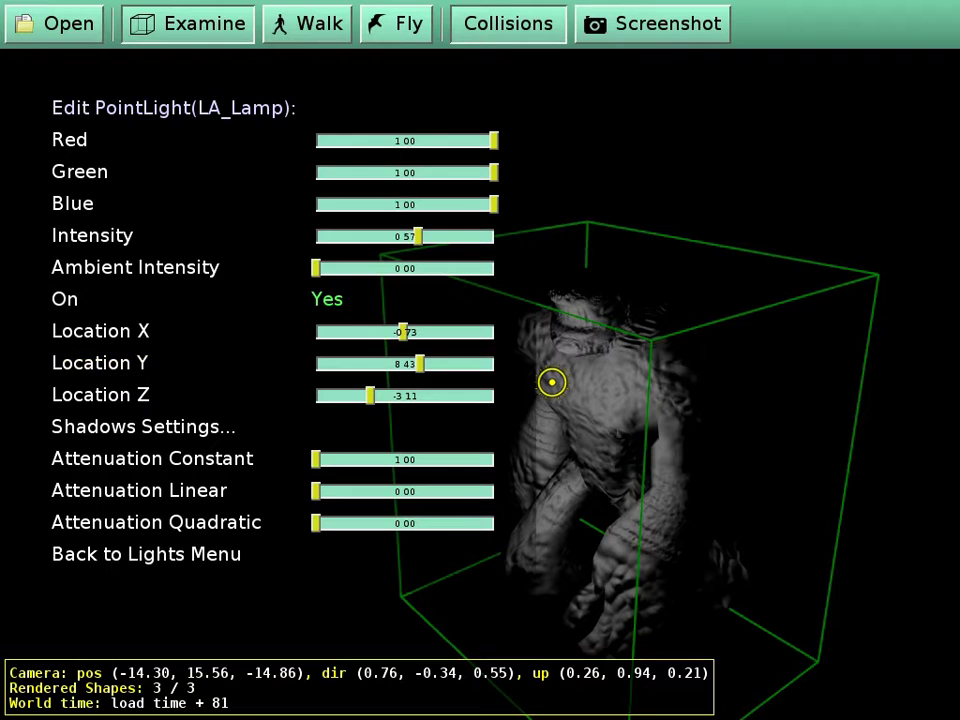
key("alt+a")
key("Right")
key("Down")
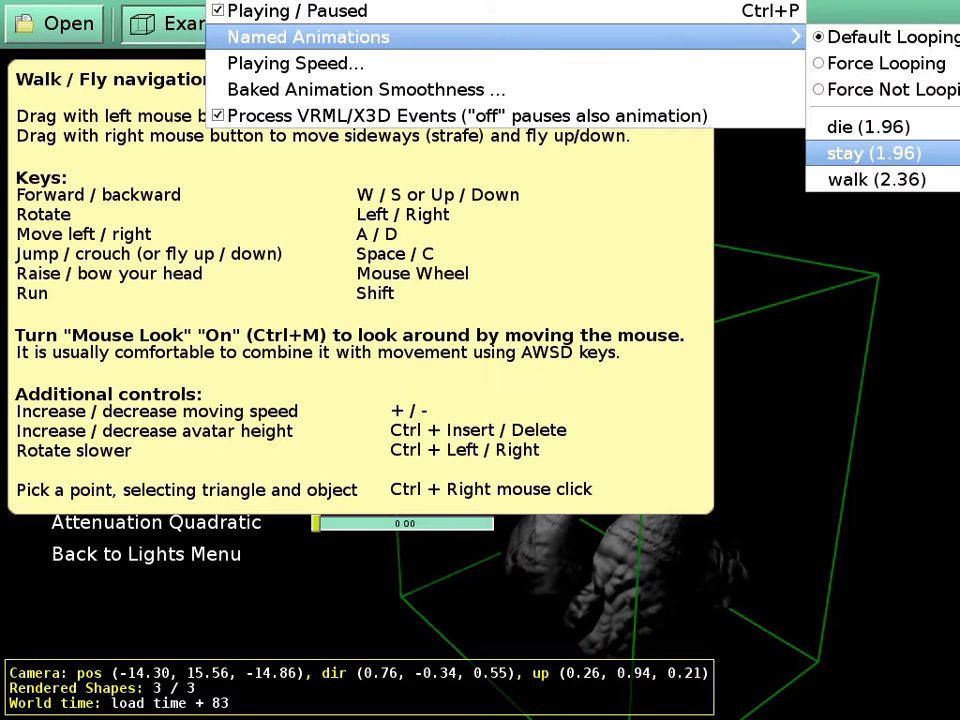
key("Return")
key("alt+a")
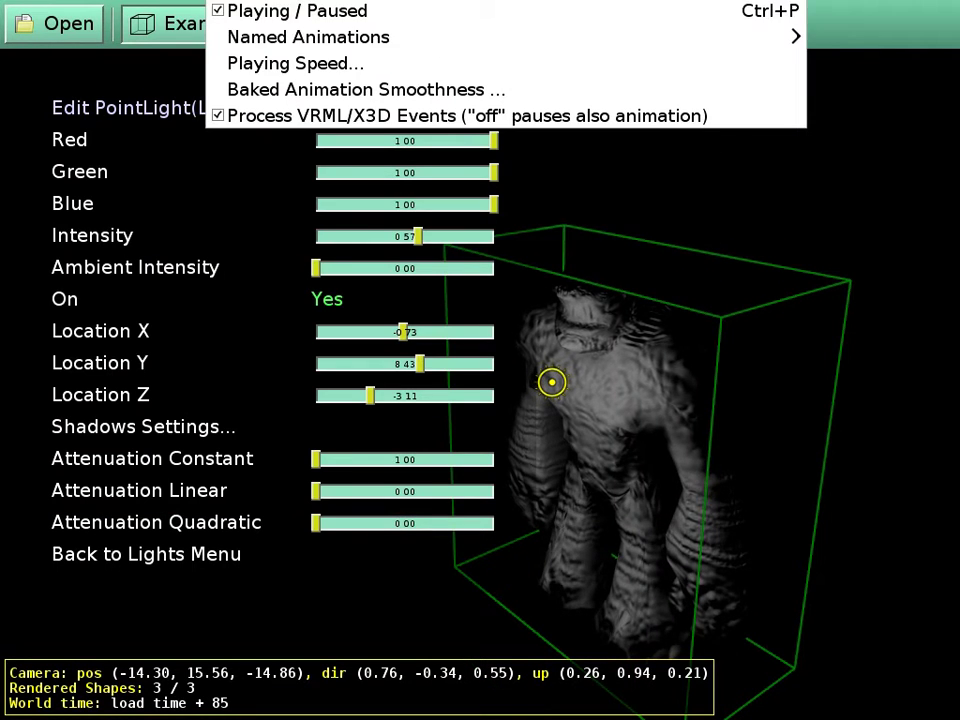
key("Up")
key("Up")
key("Up")
key("Return")
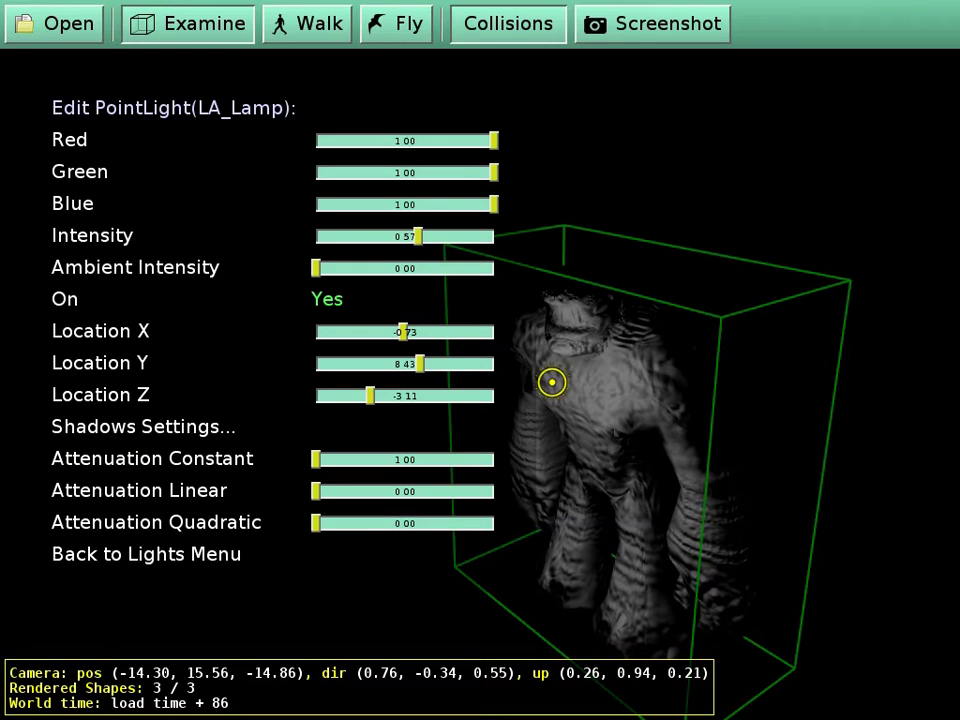
Lower the point light's Location Y to 5.22.
key("Left")
key("Left")
key("Left")
key("Left")
key("Left")
key("Left")
key("Right")
key("Right")
key("Right")
key("Right")
key("Right")
key("Left")
key("Left")
key("Left")
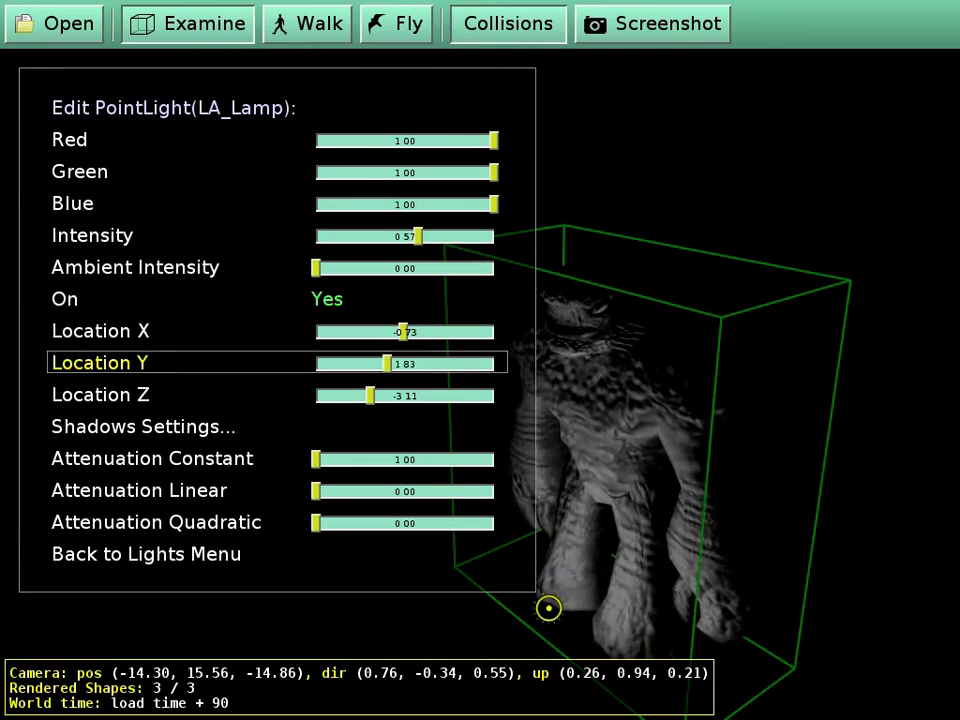
key("Right")
key("Right")
key("Right")
key("Up")
key("Up")
key("Up")
key("alt+a")
Reopen Named Animations and navigate back to the walk animation.
key("Down")
key("Down")
key("Up")
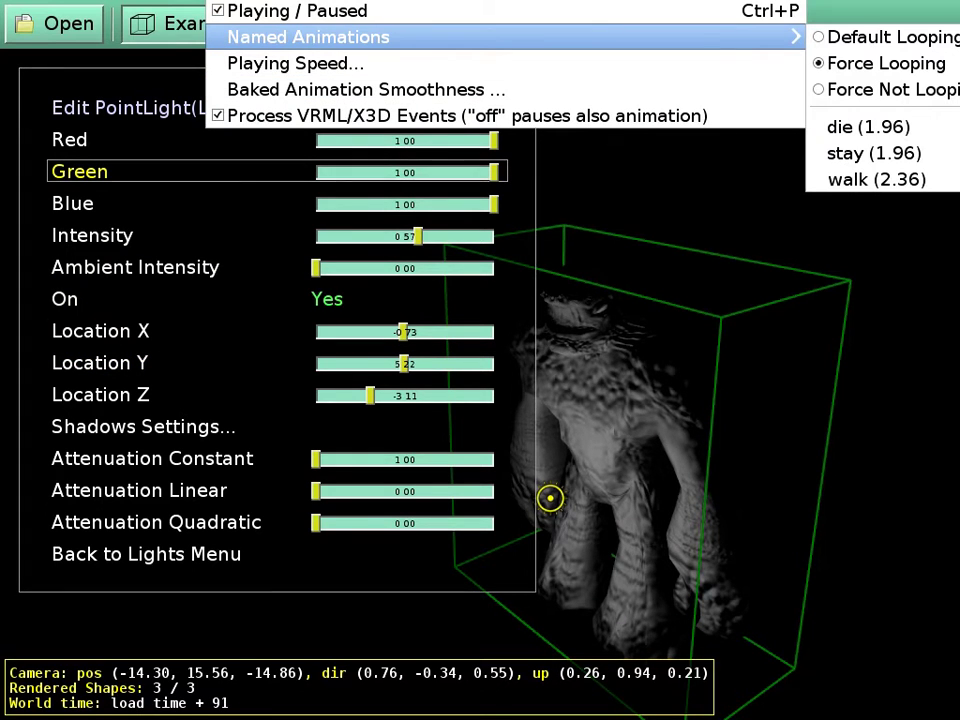
key("Return")
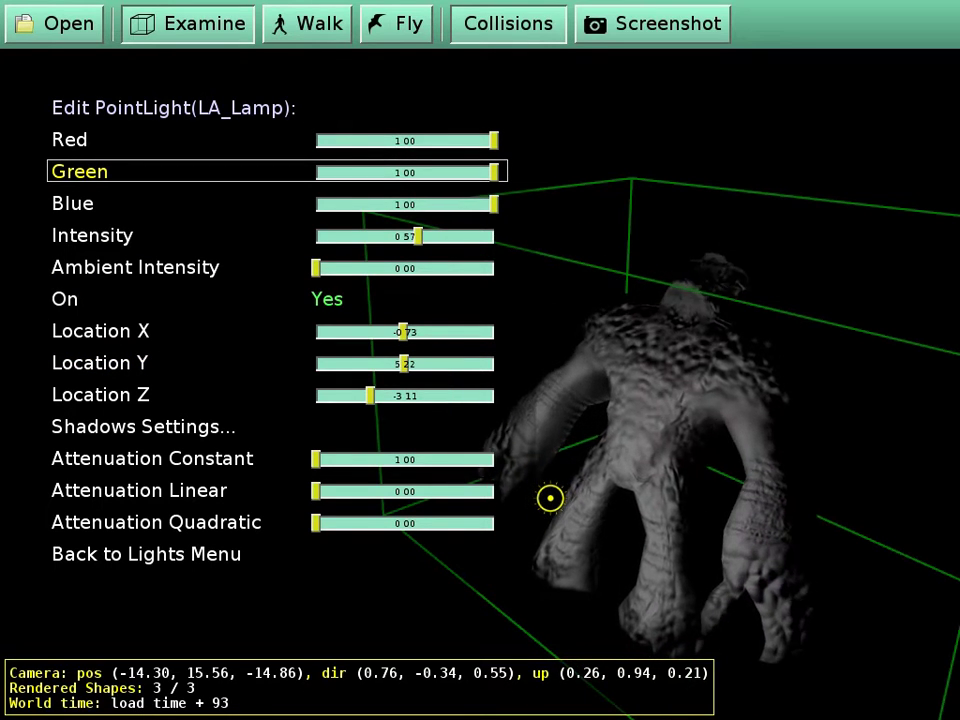
key("alt+a")
key("Down")
key("Down")
key("Down")
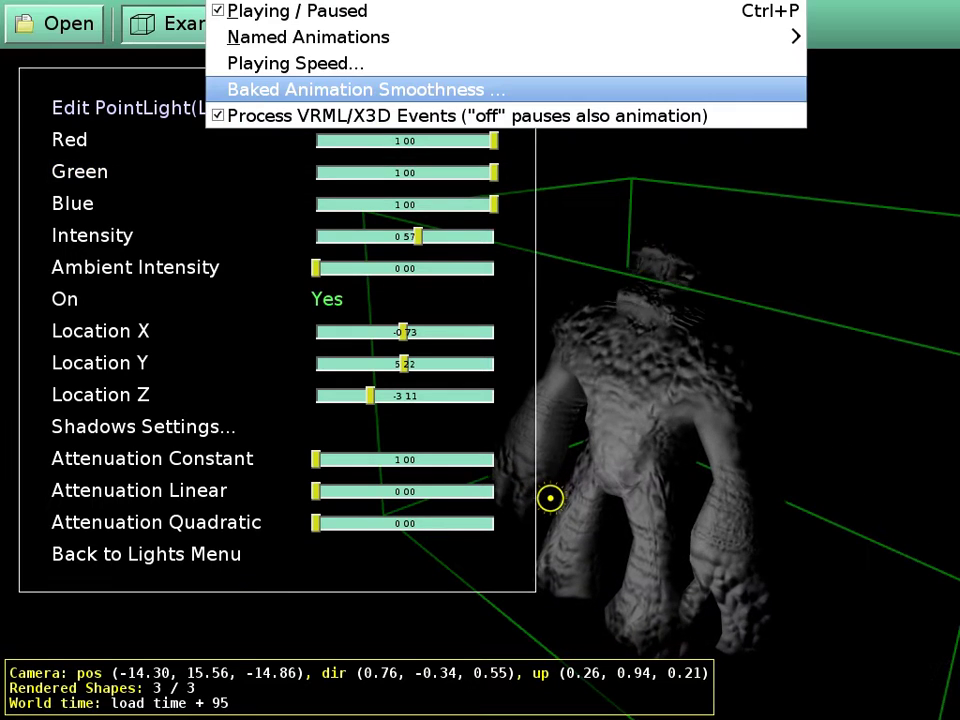
key("Up")
key("Up")
key("Up")
key("Down")
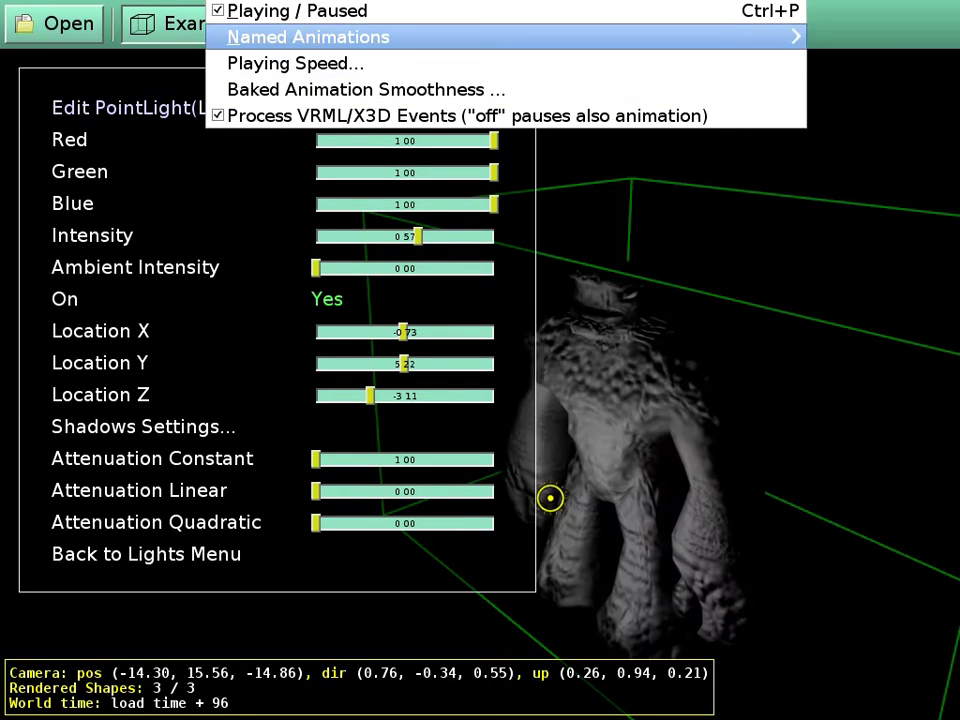
key("Right")
key("Down")
key("Down")
key("Down")
key("Down")
Play the walk animation, zoom closer, and sweep the light above and below the golem.
key("Return")
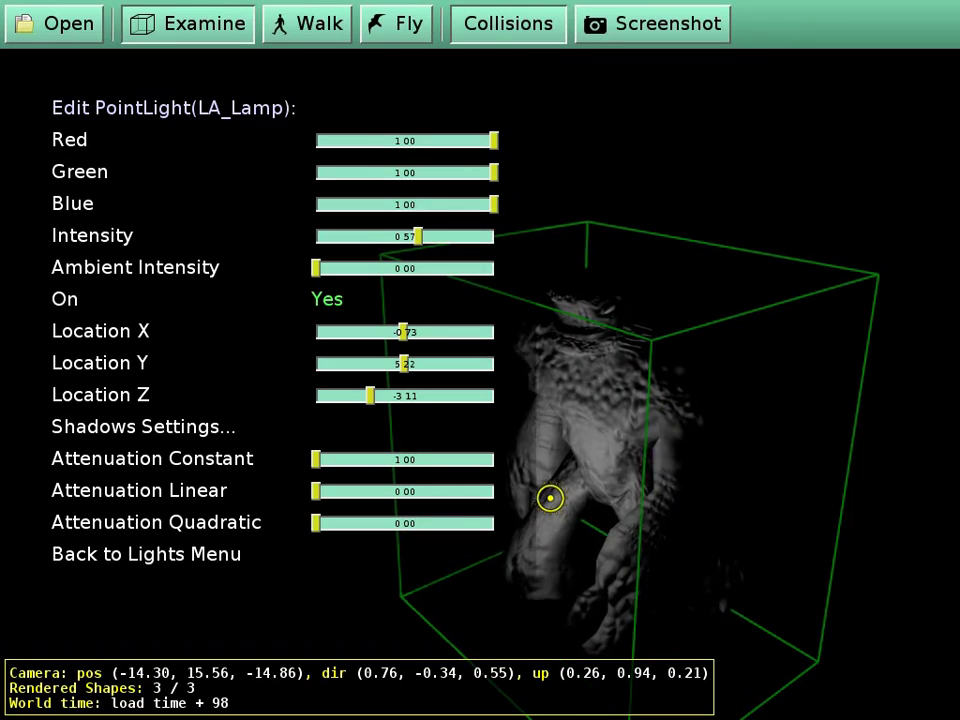
key("plus")
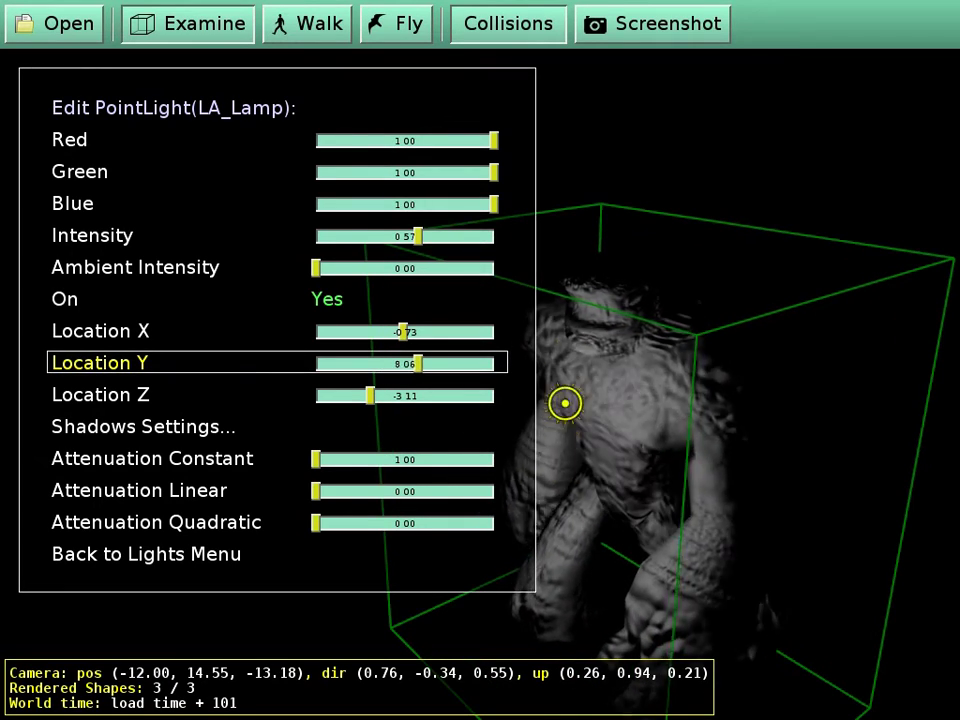
key("Right")
key("Left")
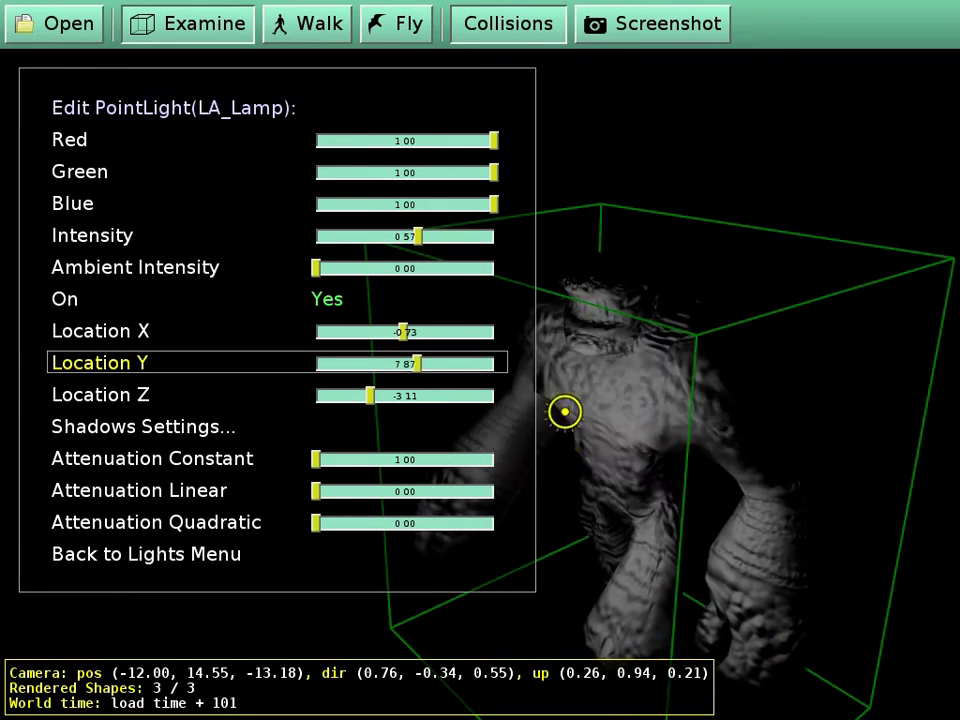
key("Left")
key("Right")
key("Right")
key("Up")
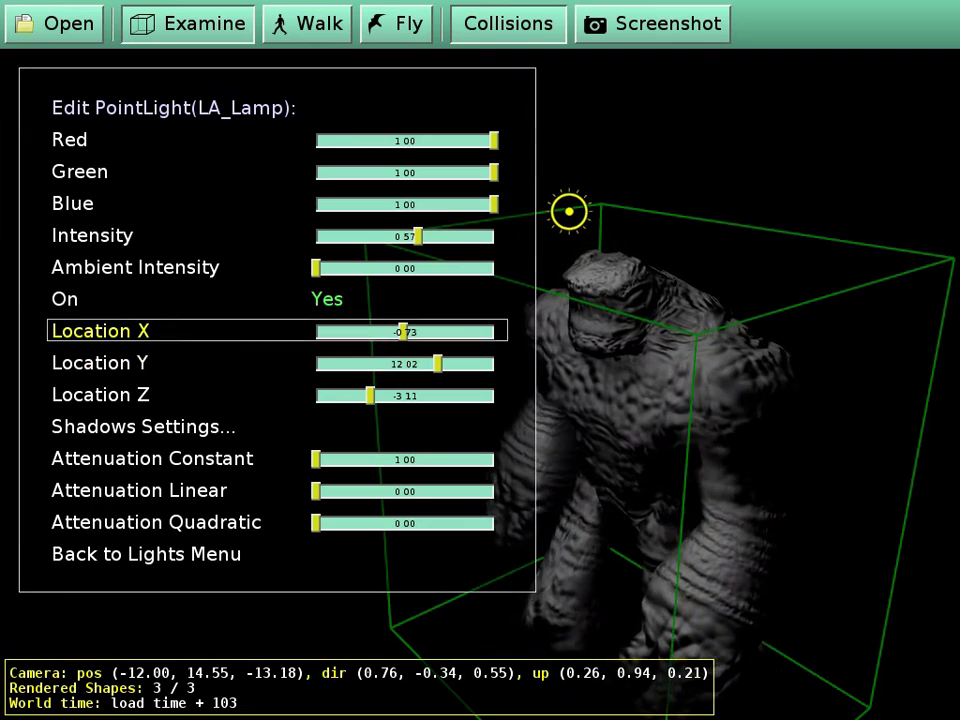
key("Down")
key("Right")
key("Left")
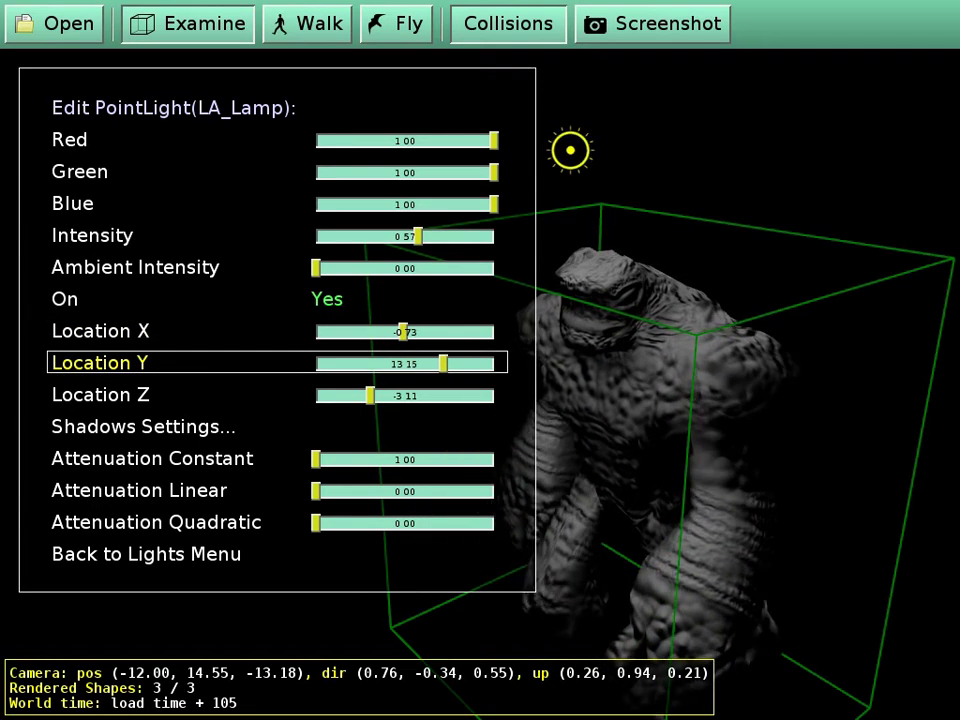
key("Right")
key("Right")
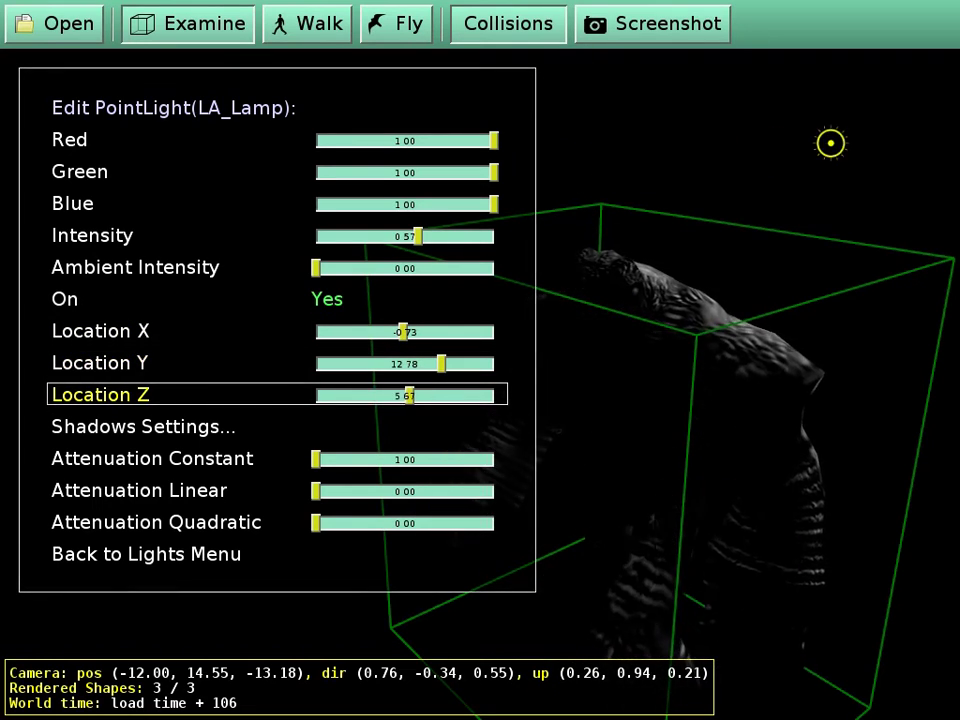
key("Down")
key("Up")
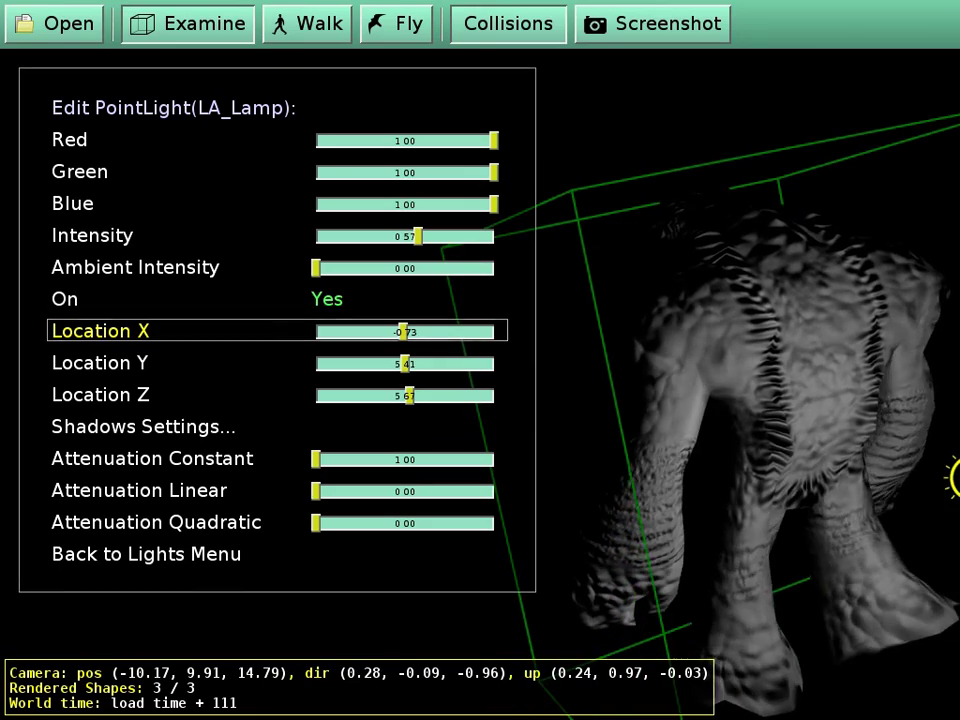
Settle the light at Location Y 8.24 and Z 5.67, lighting the golem from behind.
key("Down")
key("Left")
key("Left")
key("Right")
key("Right")
key("Right")
key("Right")
key("Left")
key("Left")
key("Right")
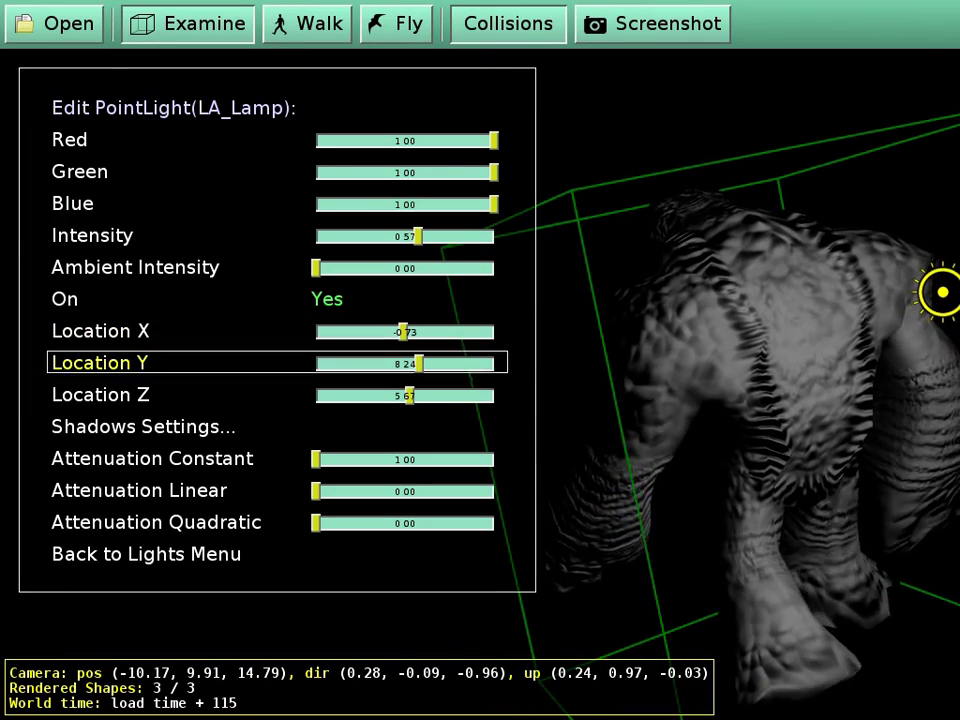